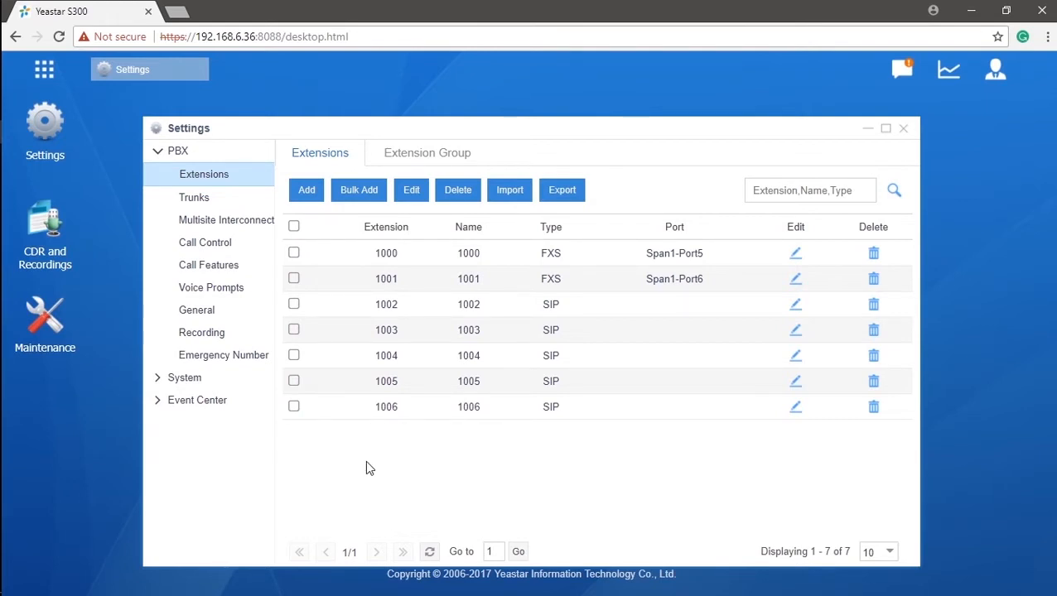
- Create extension 1007 and apply the pending configuration changes
click(307, 190)
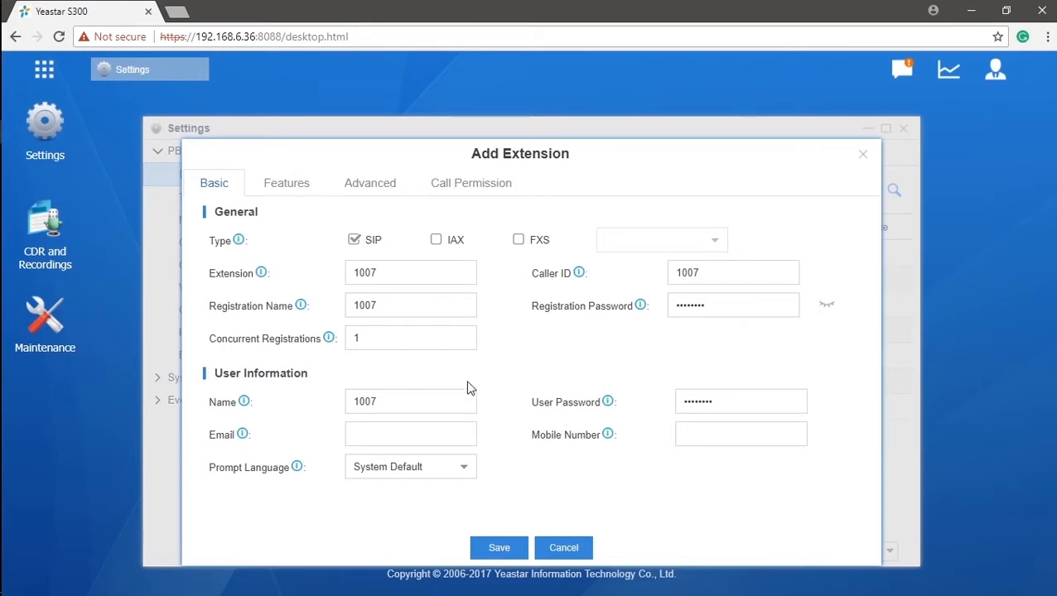
click(499, 548)
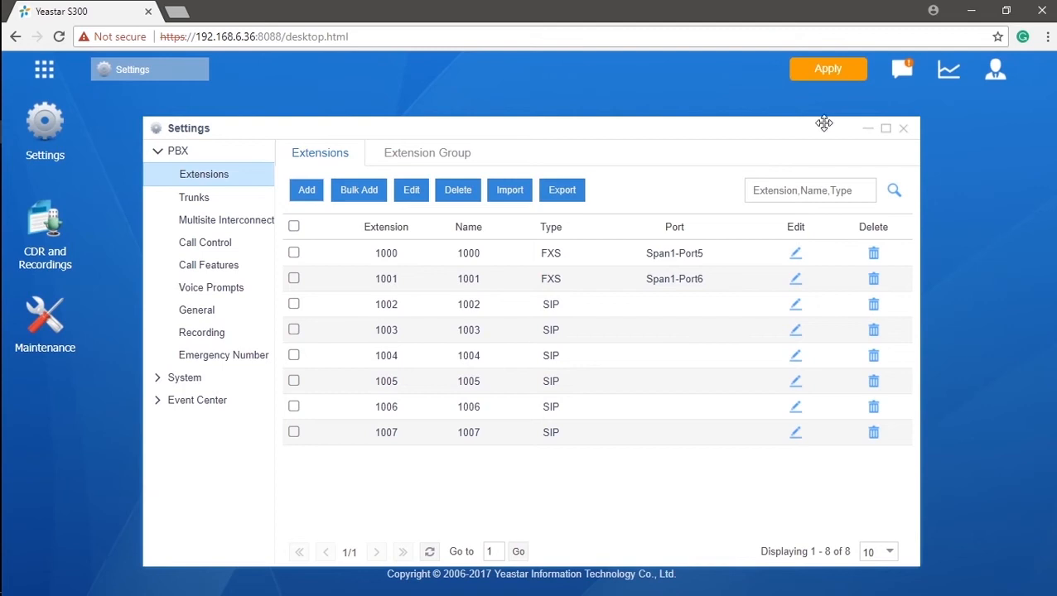
click(829, 69)
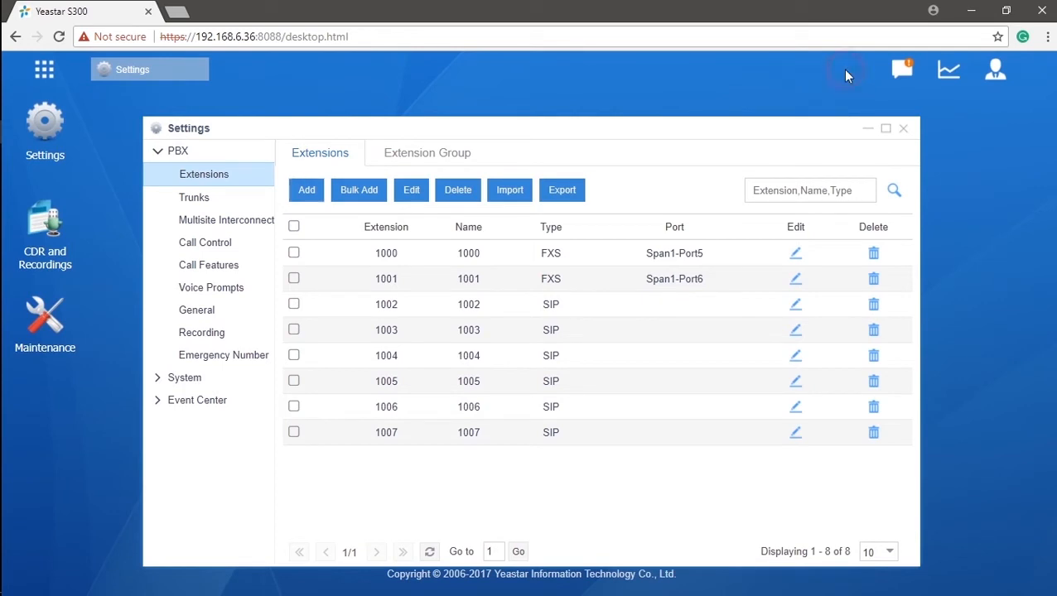
- Check extension 1007's number in its Edit dialog, close it unsaved, then view the General preferences
click(795, 435)
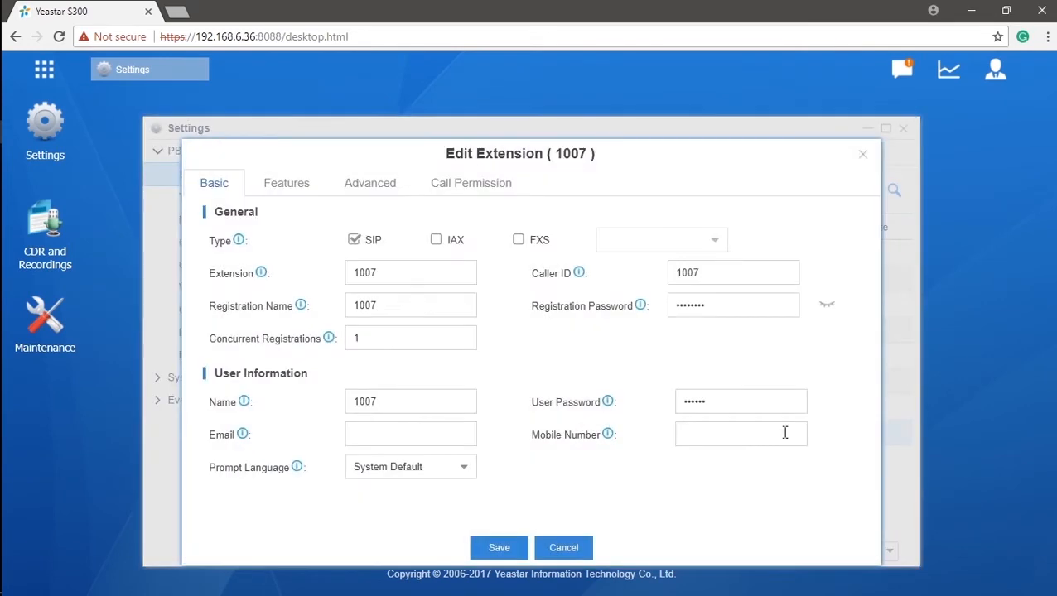
click(463, 276)
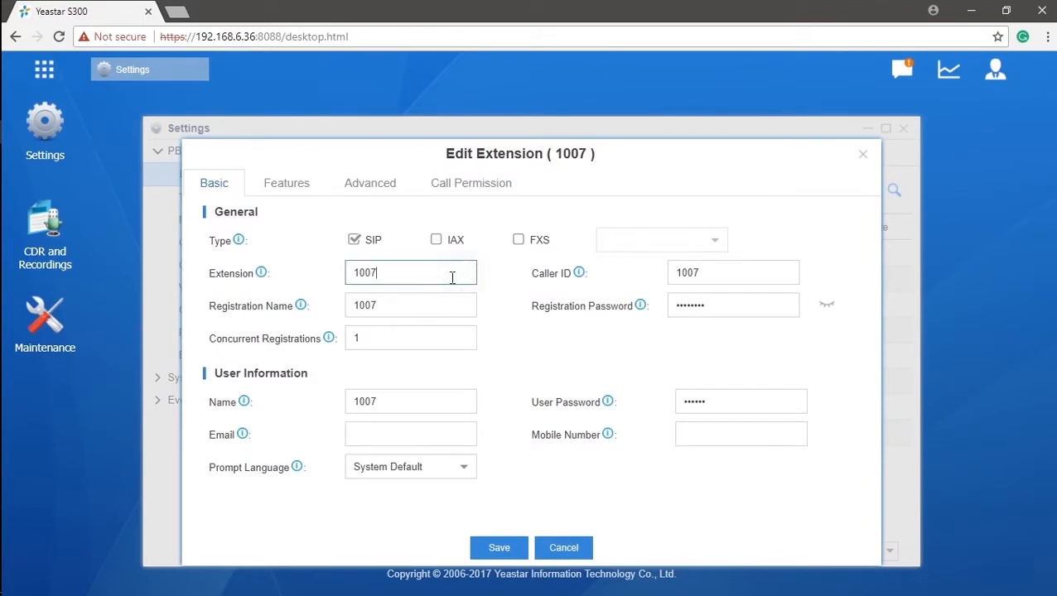
mouse_move(262, 276)
drag(391, 275, 337, 280)
click(570, 548)
click(245, 319)
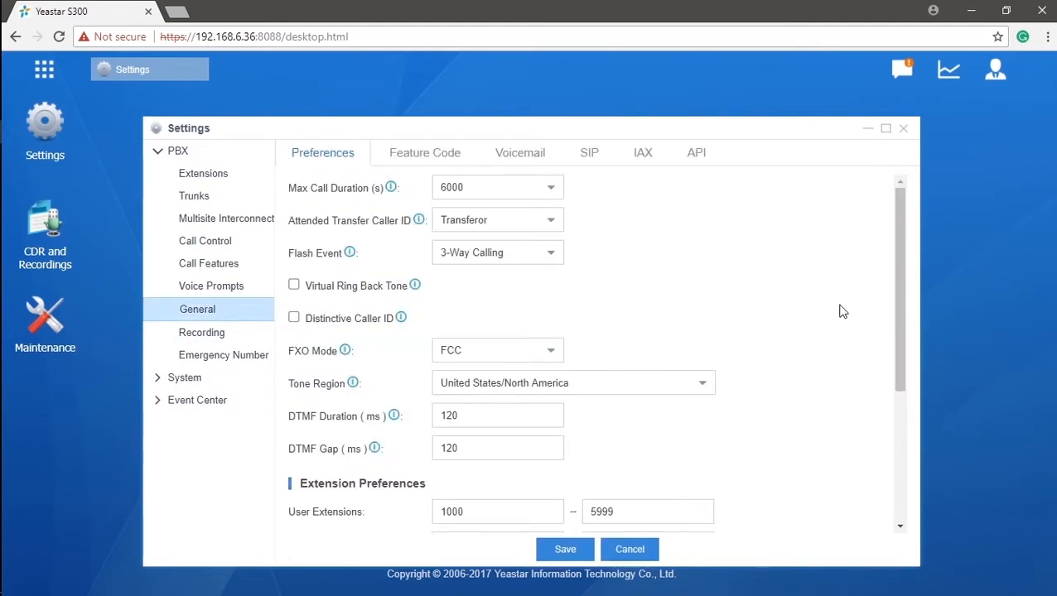
drag(894, 269, 896, 411)
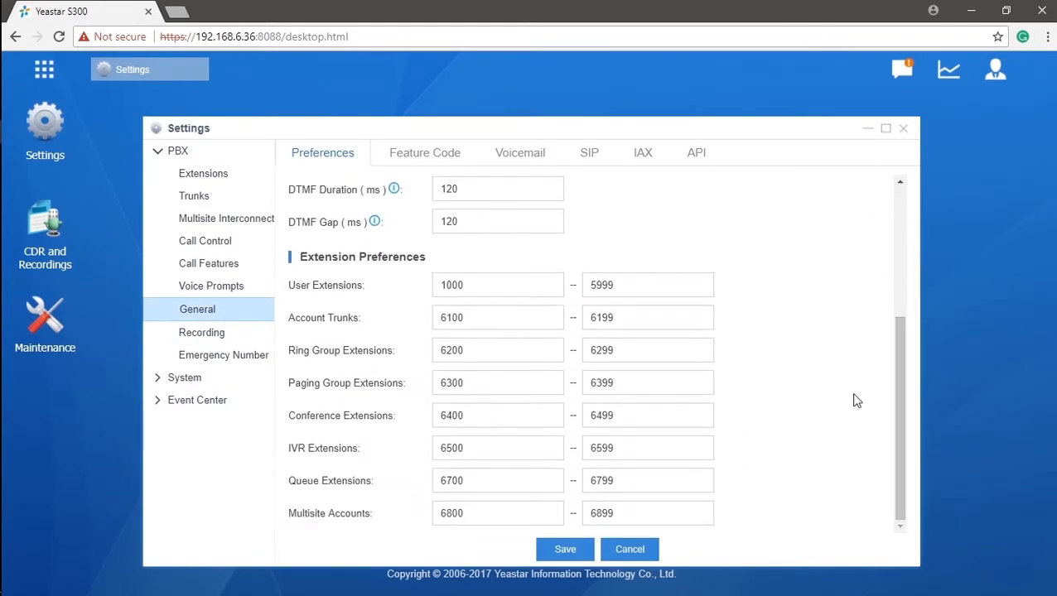
drag(503, 284, 437, 285)
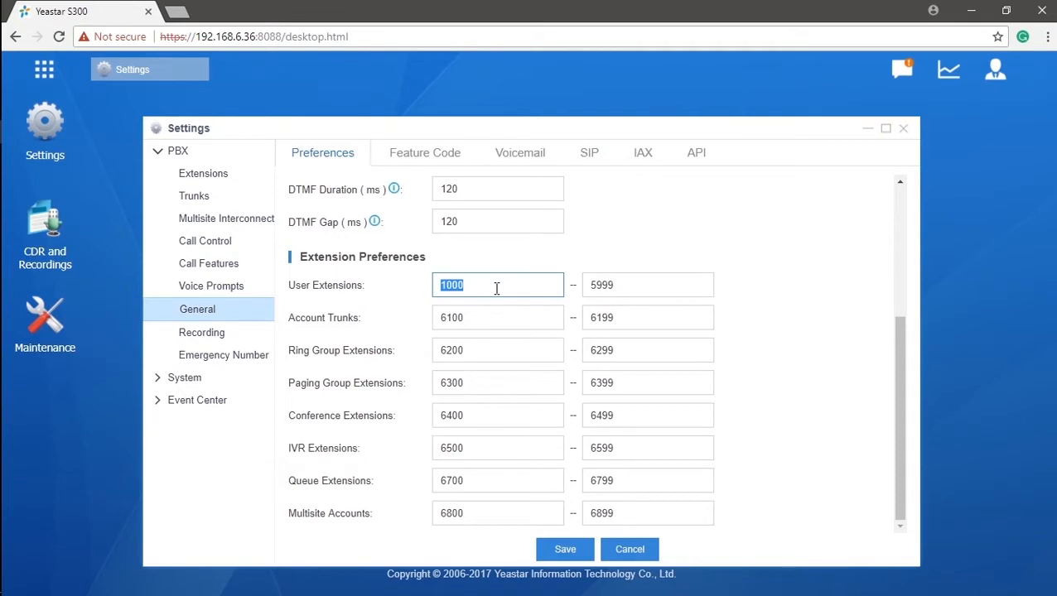
drag(625, 285, 578, 291)
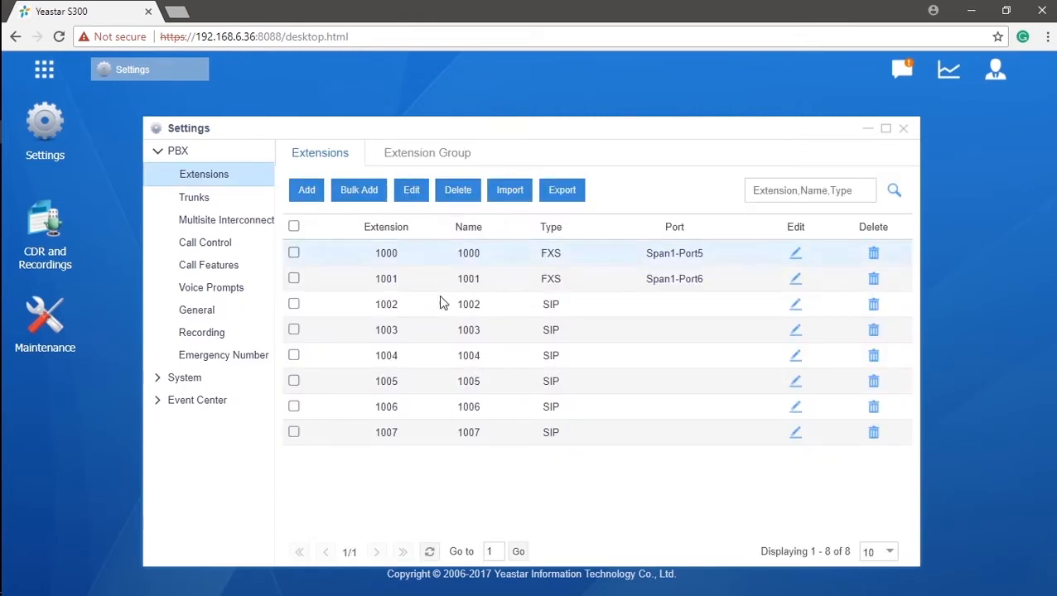
- In extension 1007's Edit dialog, enable the IAX extension type alongside SIP
click(796, 437)
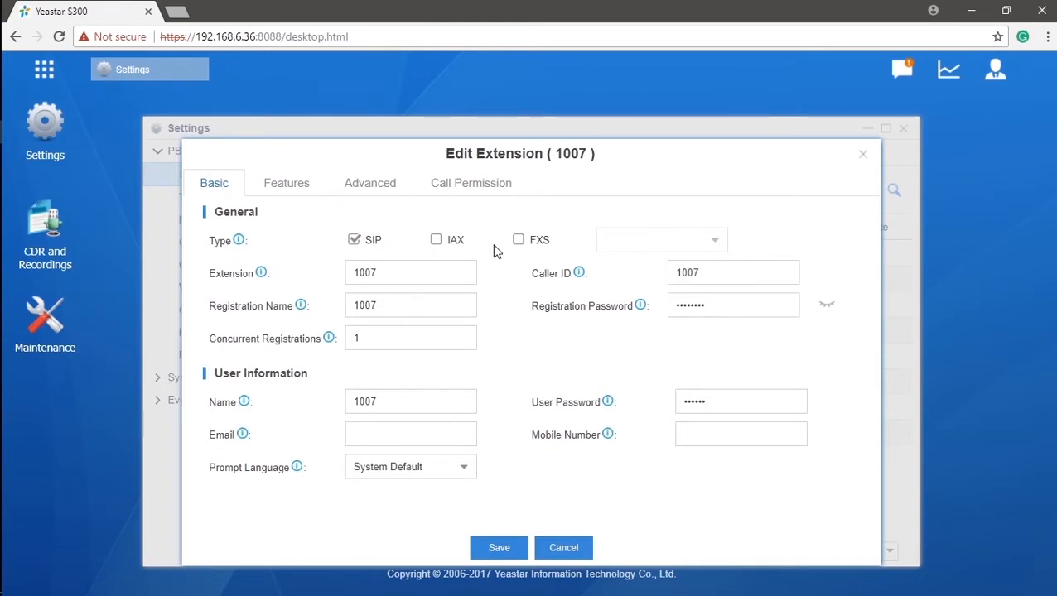
click(439, 241)
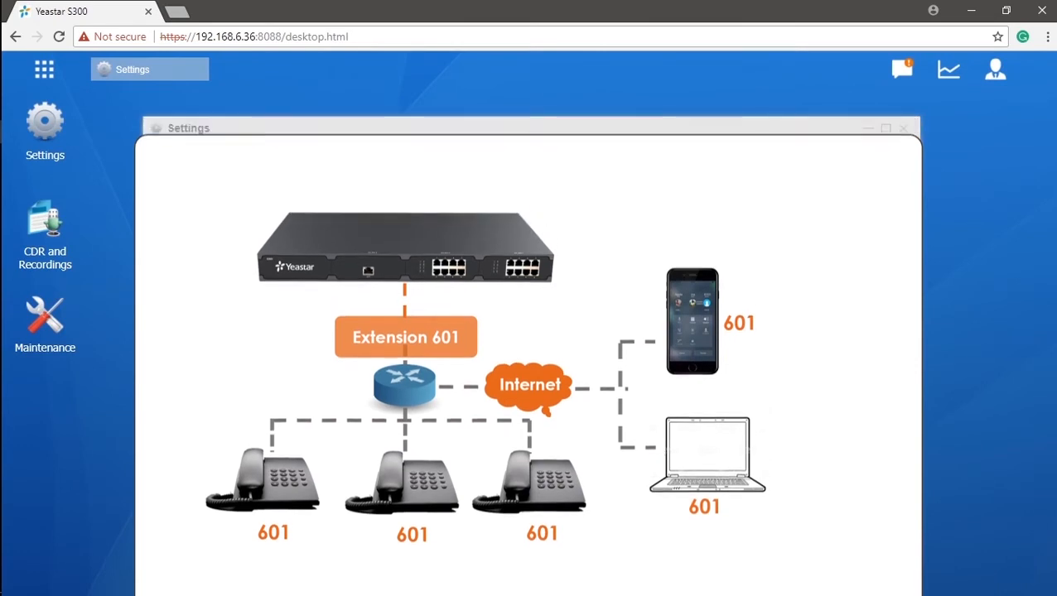
- Change extension 1007's concurrent registrations from 1 to 5, leaving only the SIP type ticked
click(441, 343)
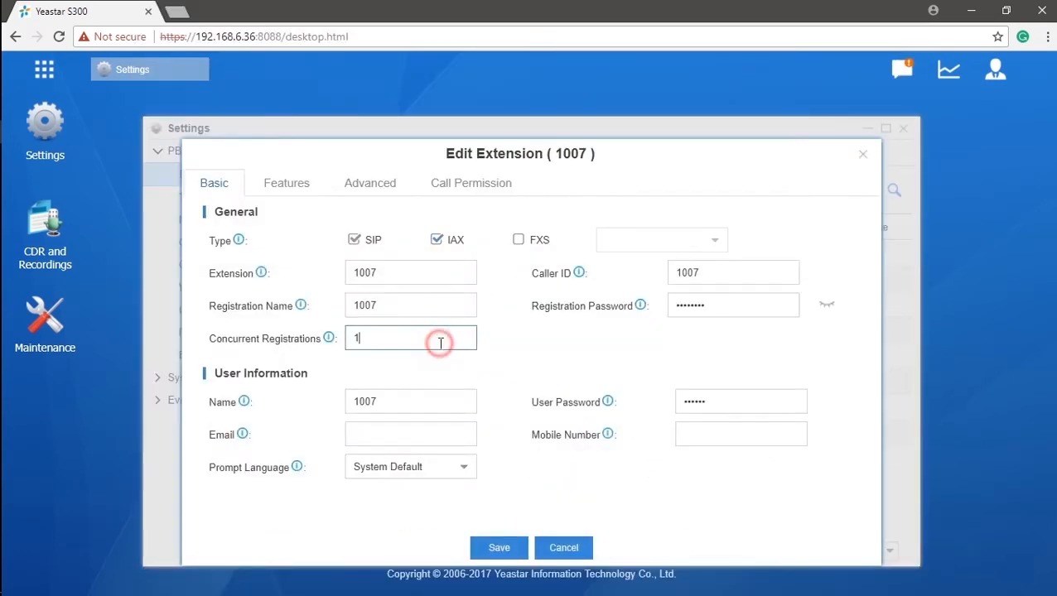
mouse_move(329, 344)
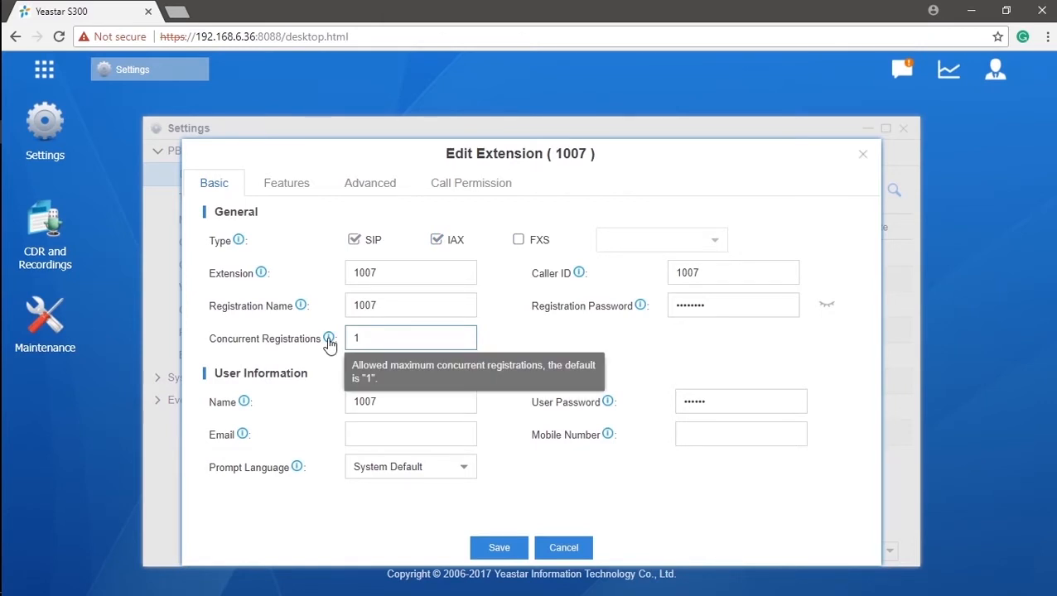
double_click(409, 340)
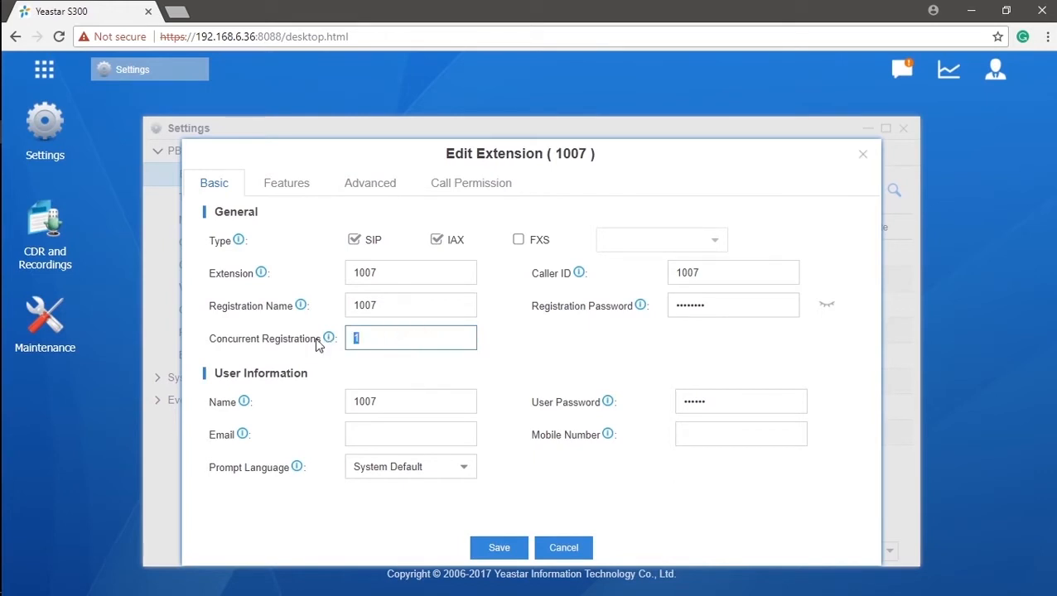
text(5)
click(519, 241)
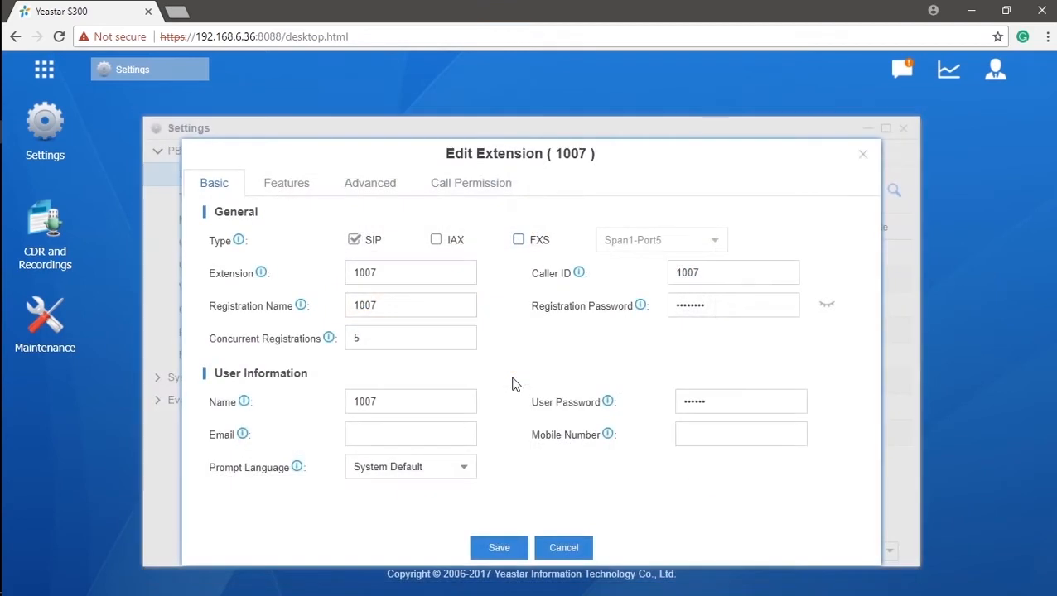
click(386, 304)
double_click(386, 304)
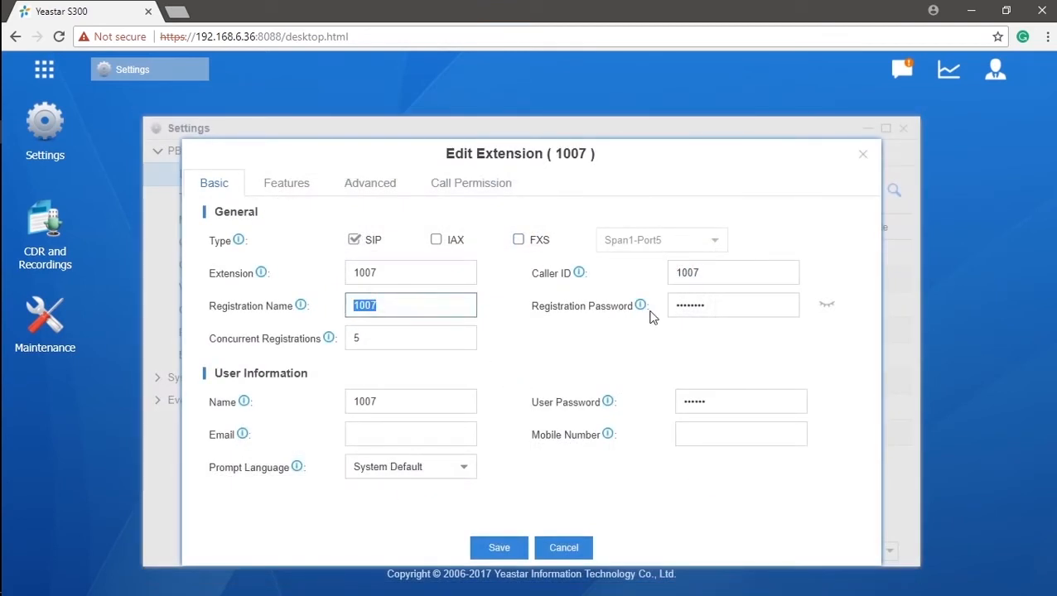
click(823, 312)
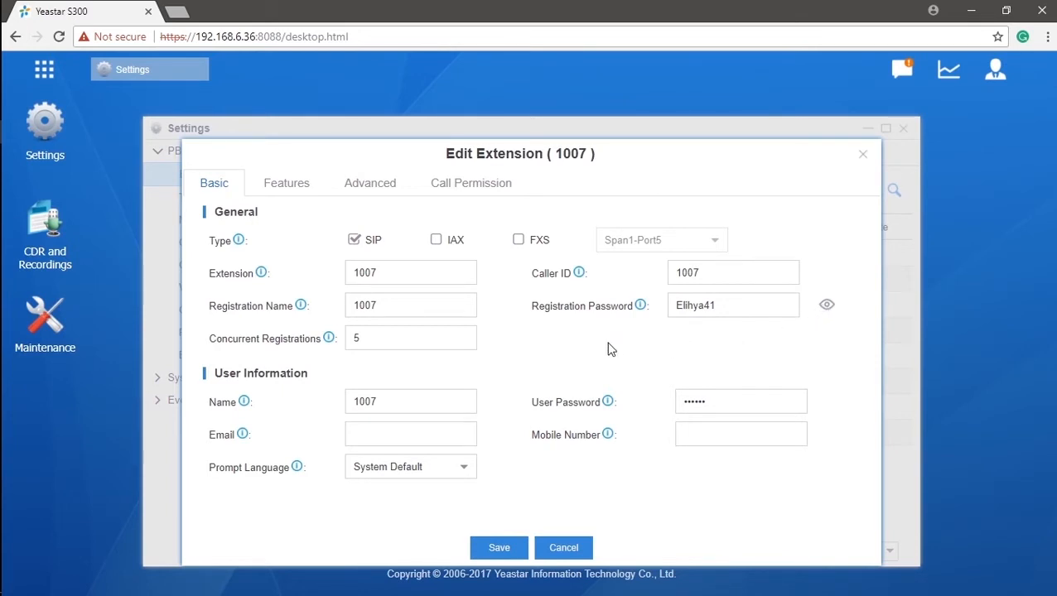
mouse_move(640, 308)
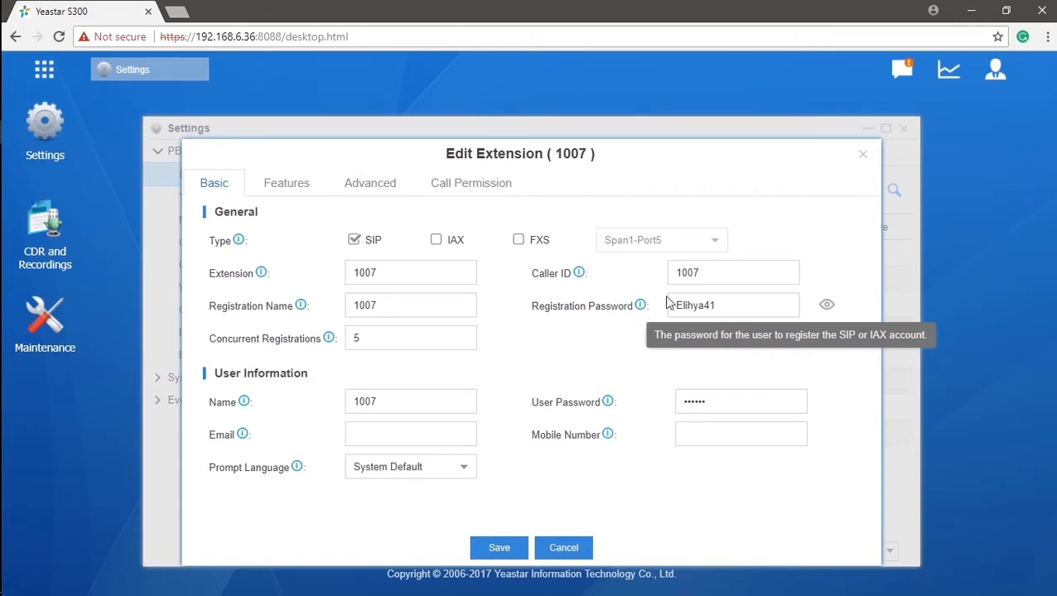
drag(732, 274, 638, 284)
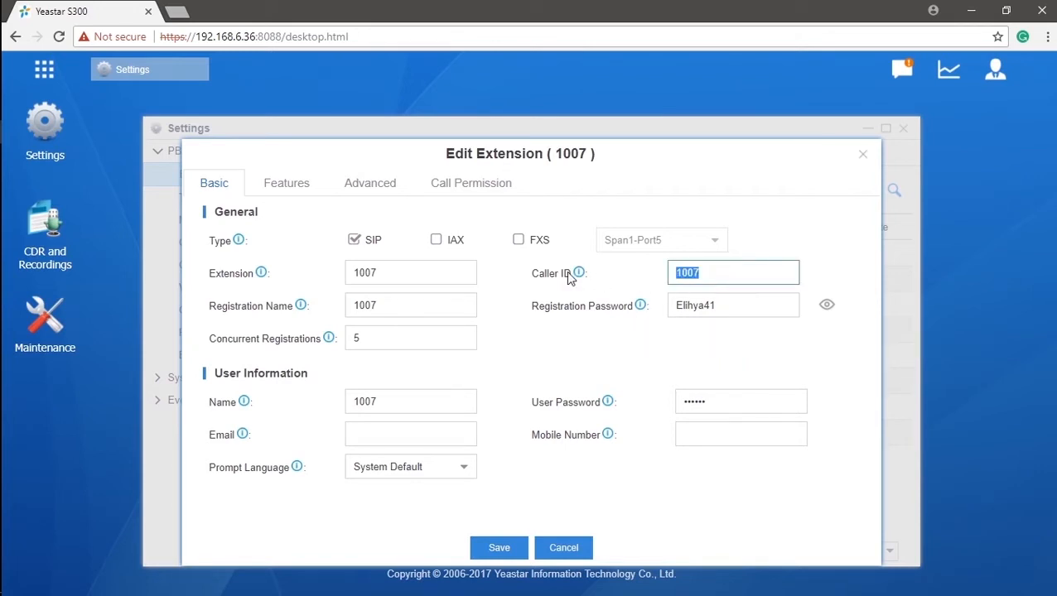
mouse_move(578, 276)
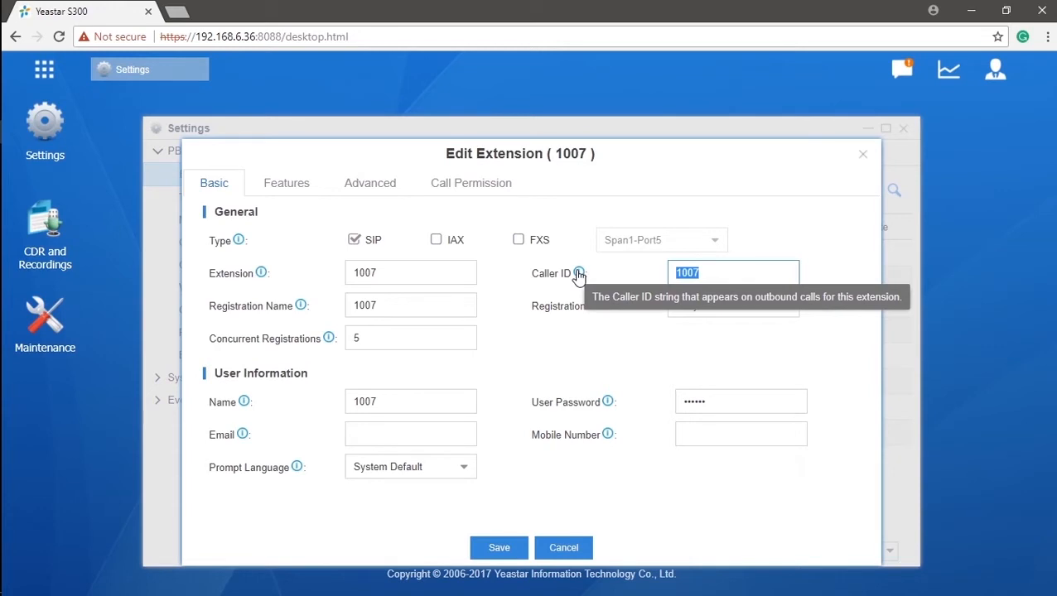
click(459, 402)
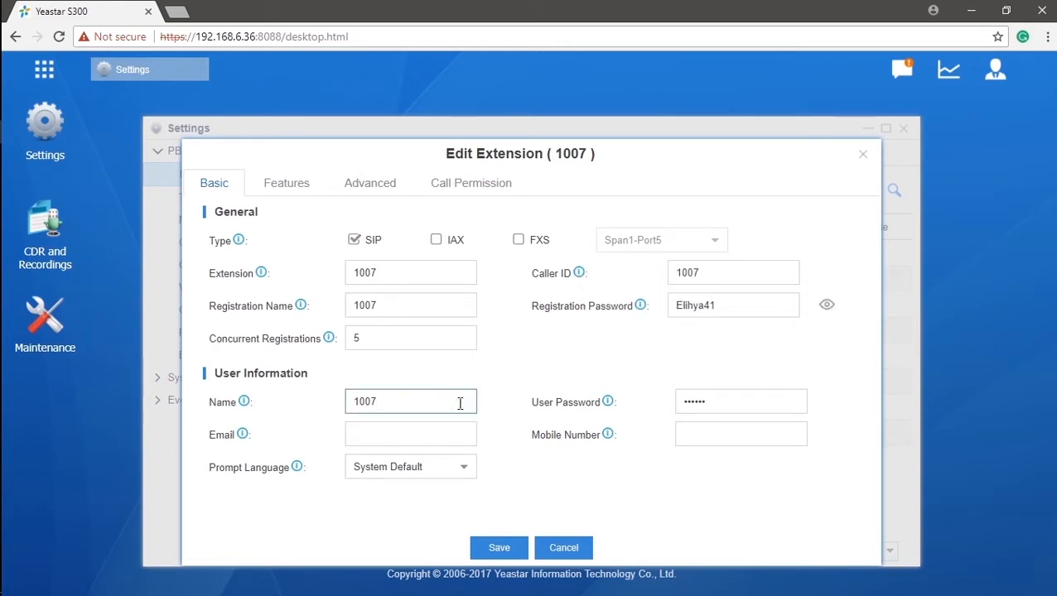
key(BackSpace)
key(BackSpace)
key(BackSpace)
key(BackSpace)
text(Jason)
click(499, 411)
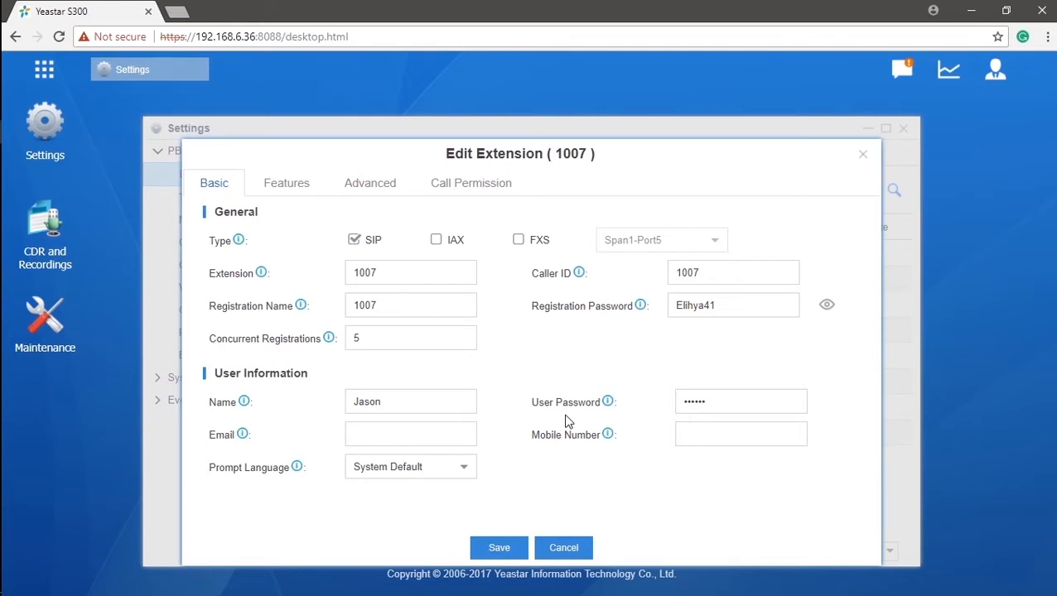
- Enter the user's e-mail address and mobile number for extension 1007
mouse_move(608, 409)
click(451, 433)
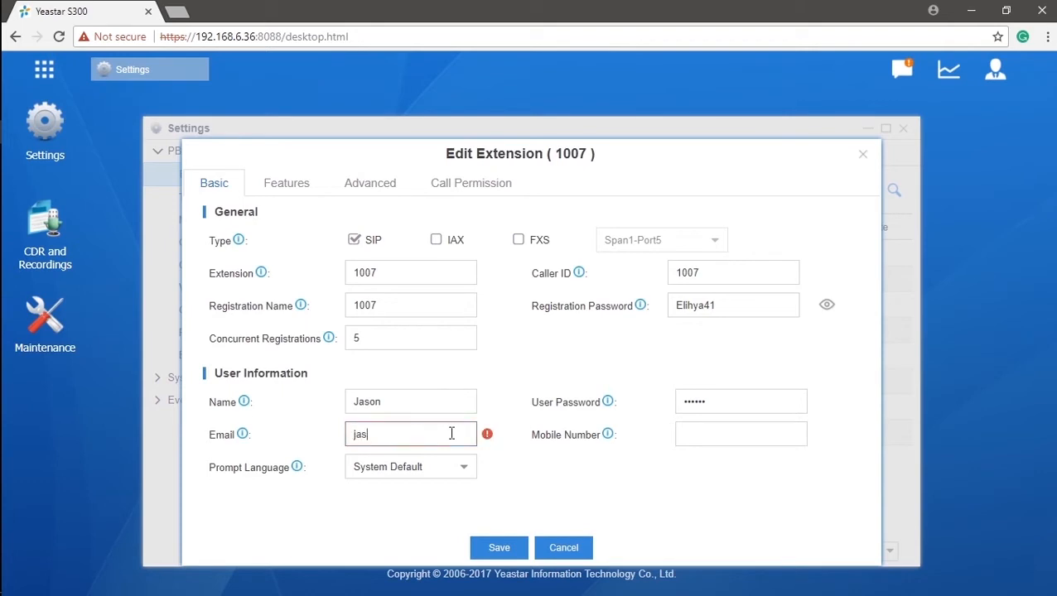
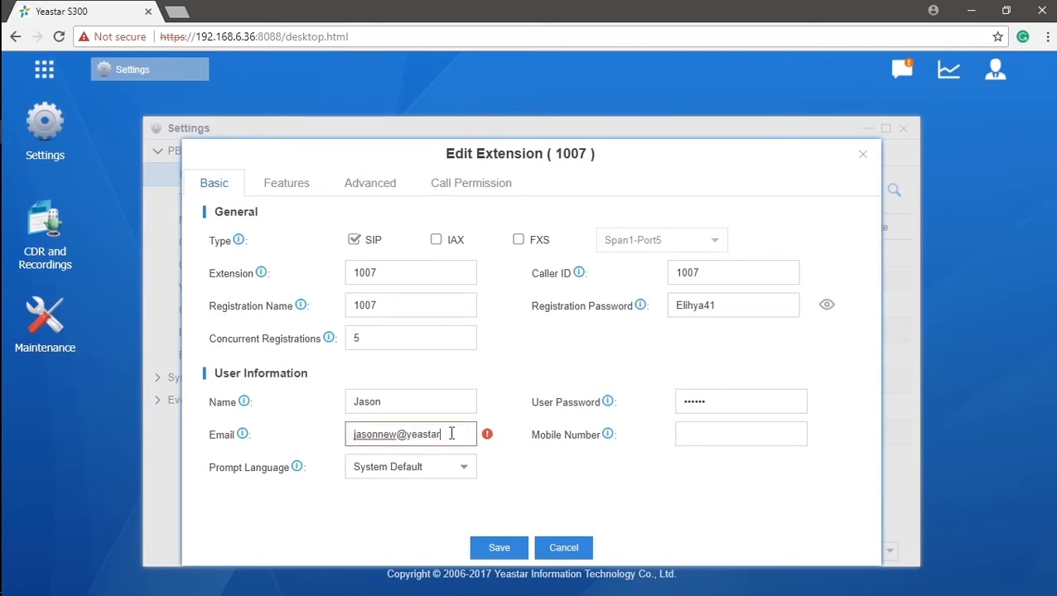
click(507, 451)
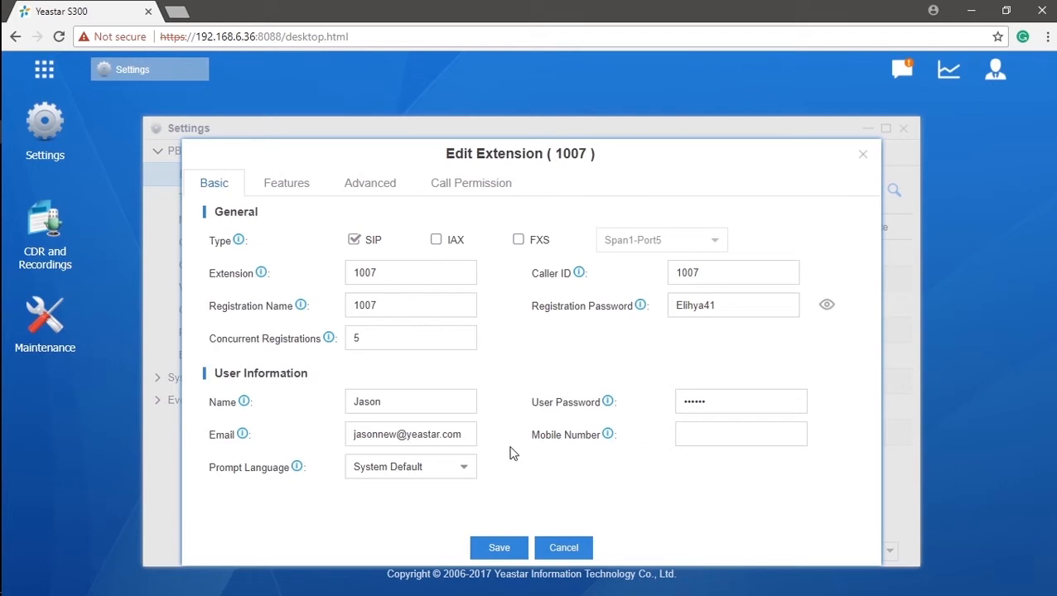
click(724, 434)
text(12)
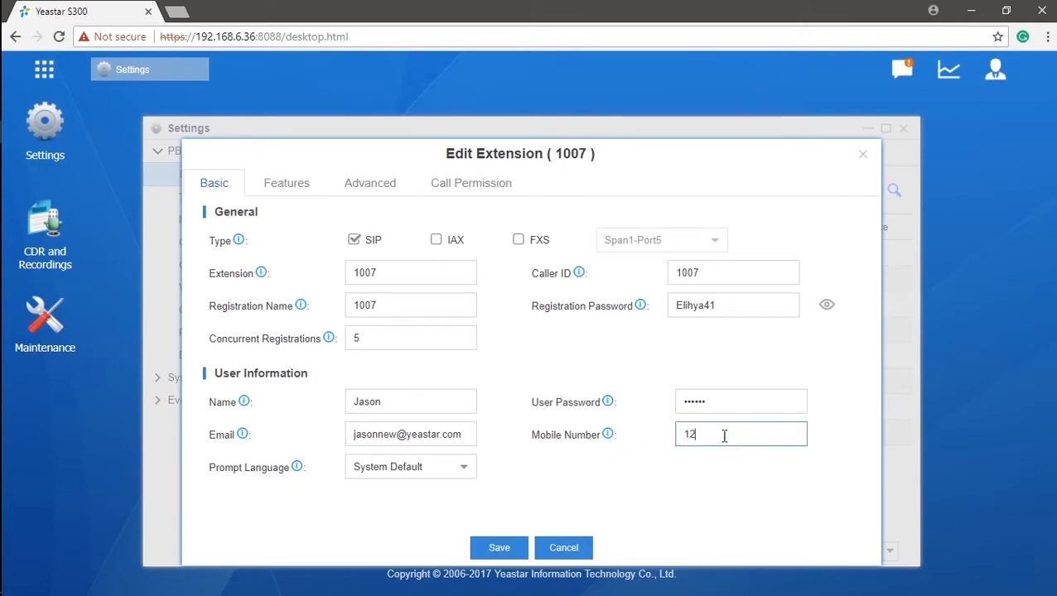
text(345678)
click(654, 468)
- Set the prompt language to English and bring up the Features settings
click(464, 470)
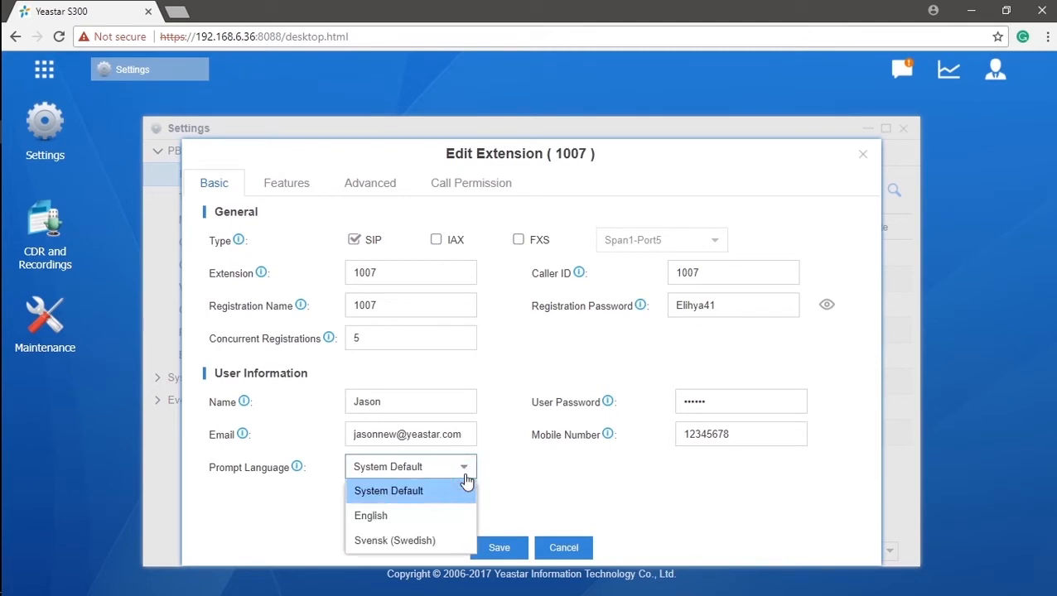
click(468, 527)
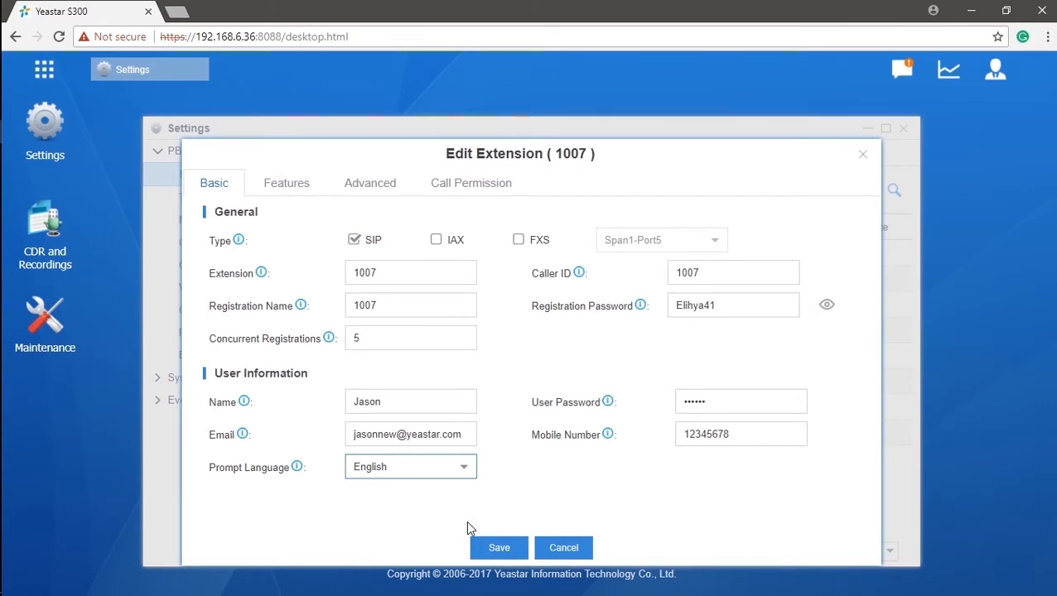
click(303, 192)
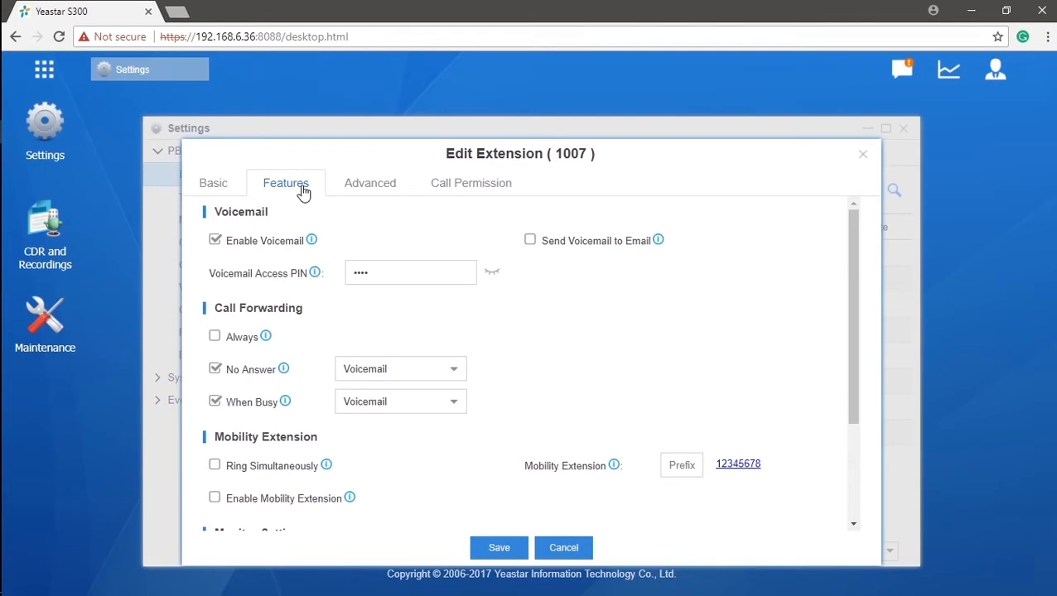
- Reveal the voicemail access PIN and enable sending voicemail messages to e-mail
click(854, 294)
mouse_move(855, 296)
mouse_down()
mouse_move(862, 399)
mouse_move(863, 287)
mouse_up()
click(492, 273)
click(530, 240)
mouse_move(660, 242)
- Forward busy calls to the mobile number and unanswered calls to a typed custom number
click(455, 375)
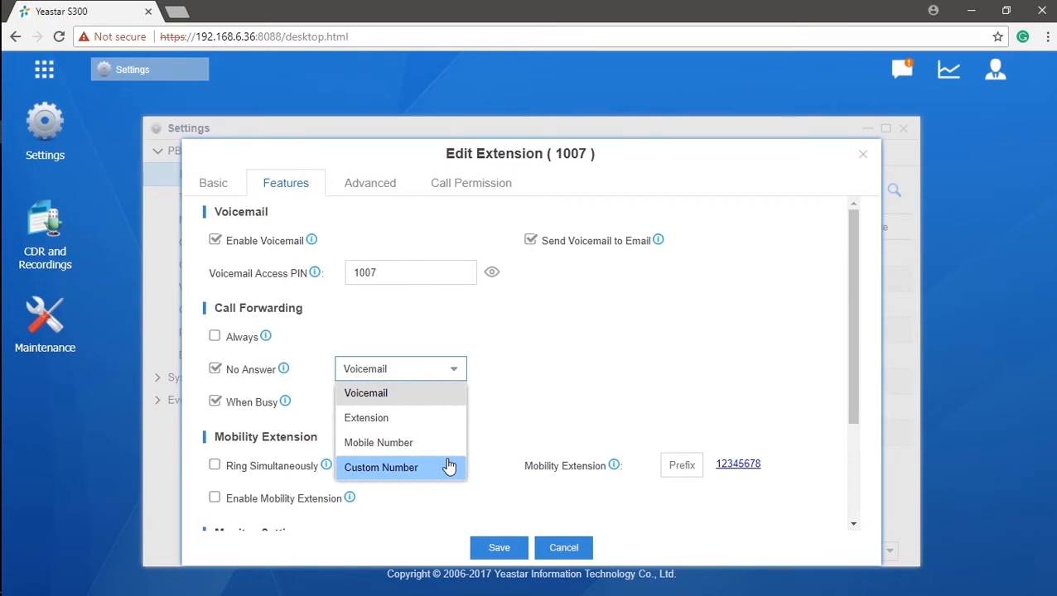
click(445, 401)
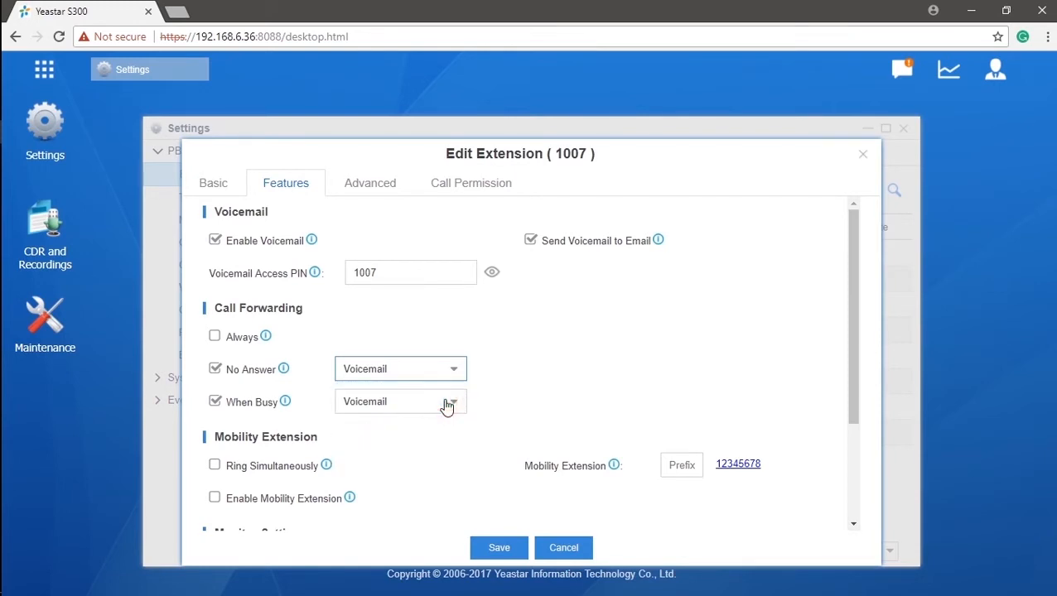
click(454, 403)
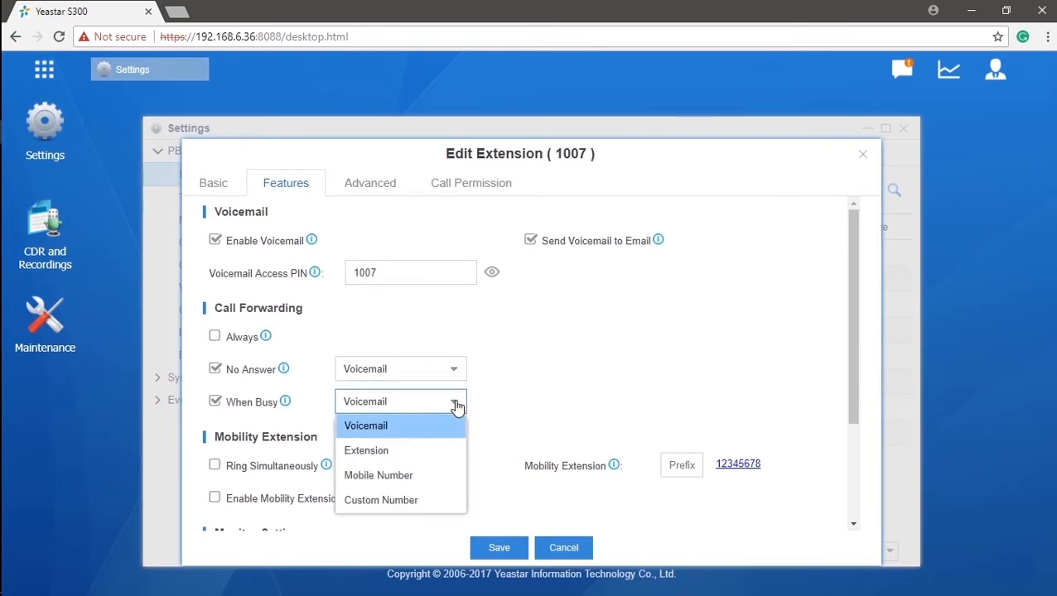
click(455, 475)
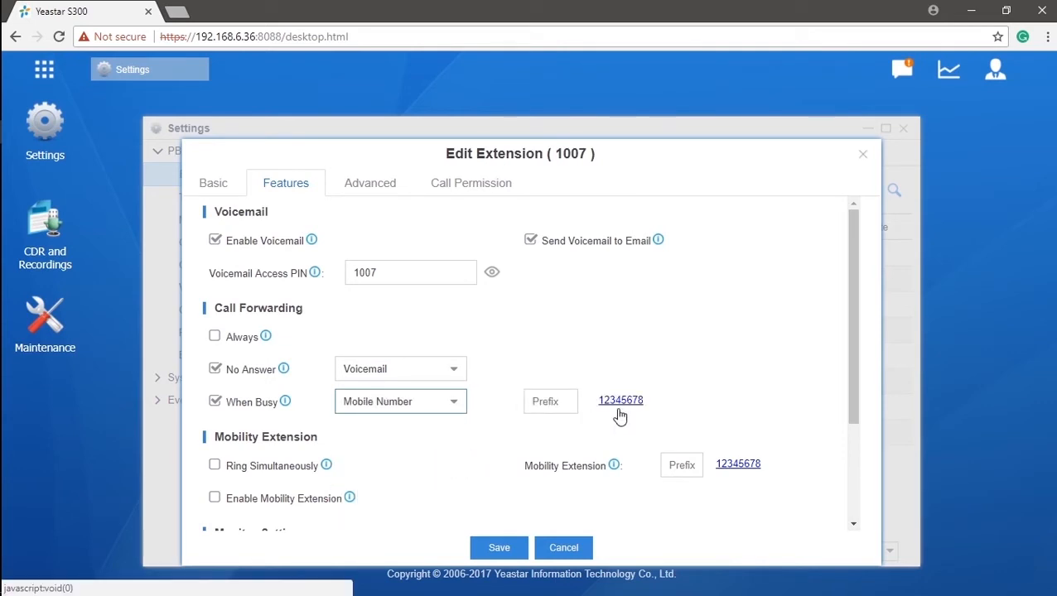
click(455, 371)
click(436, 471)
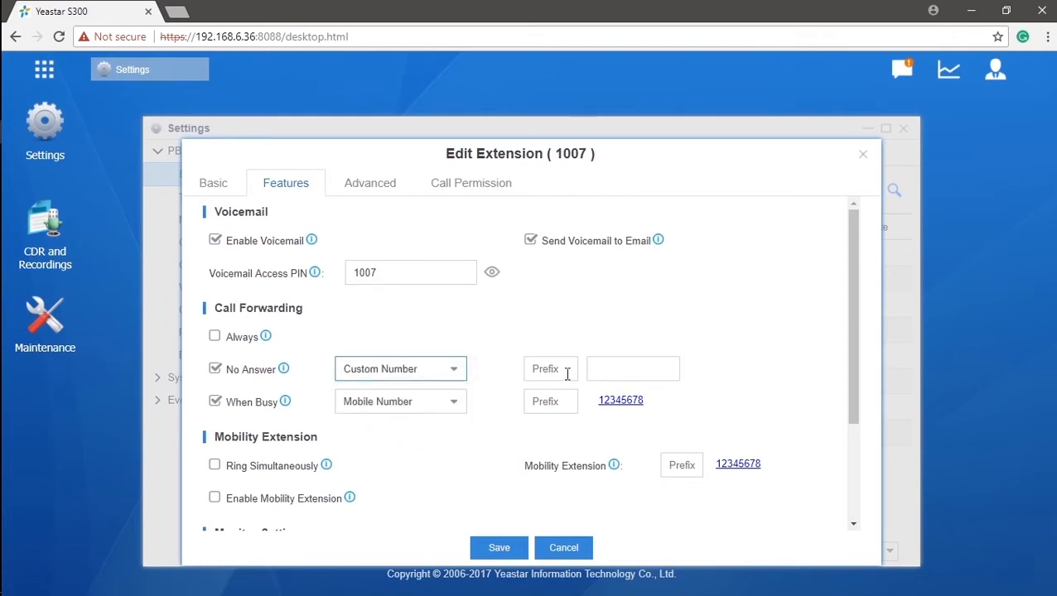
click(599, 367)
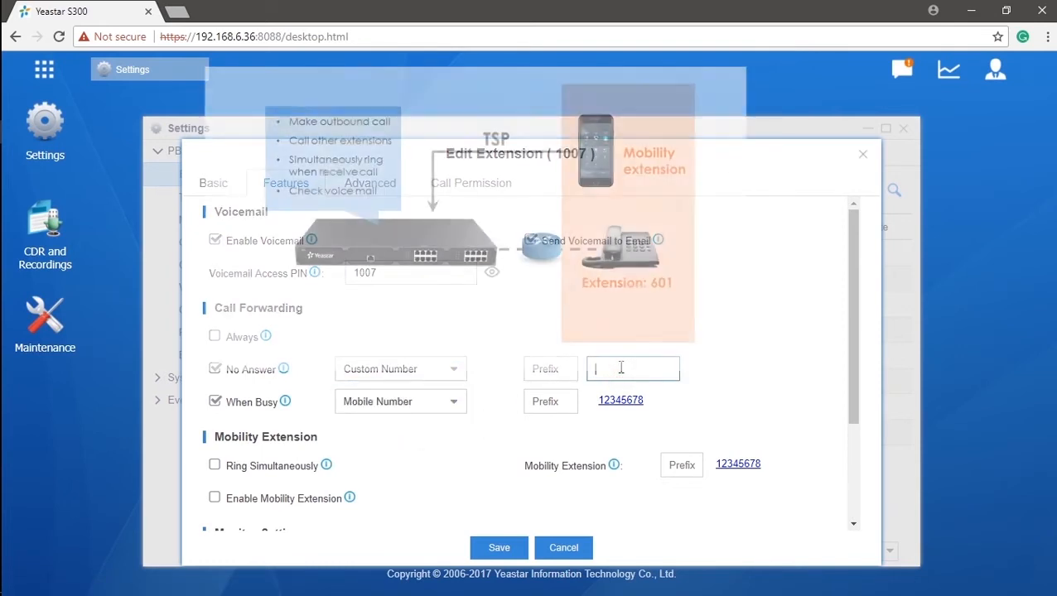
text(17750)
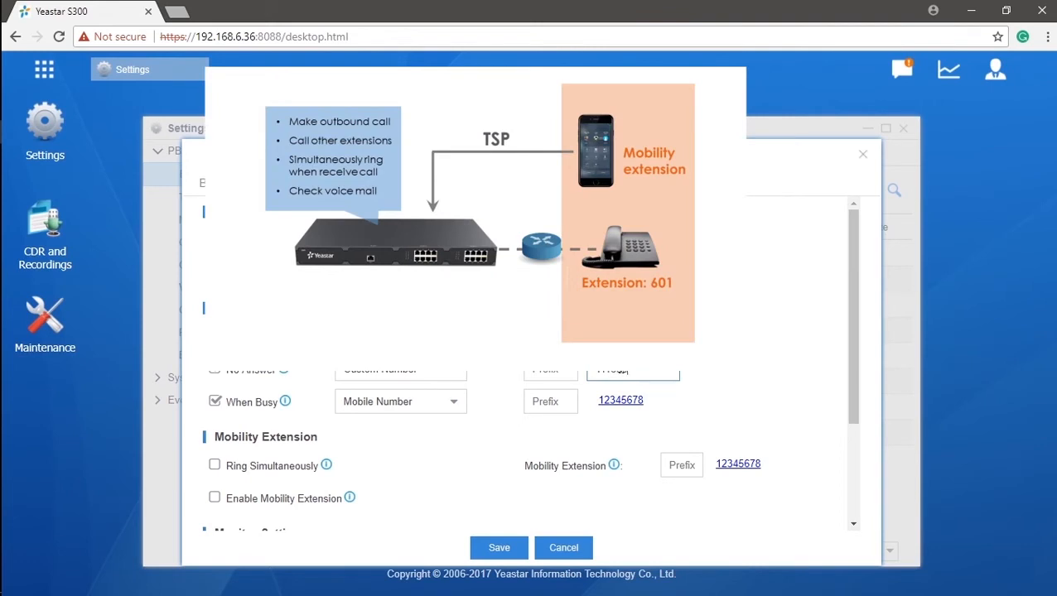
text(5444)
- Enable the mobility extension and allow extension 1007 to be monitored
click(494, 378)
scroll(453, 428, down, 3)
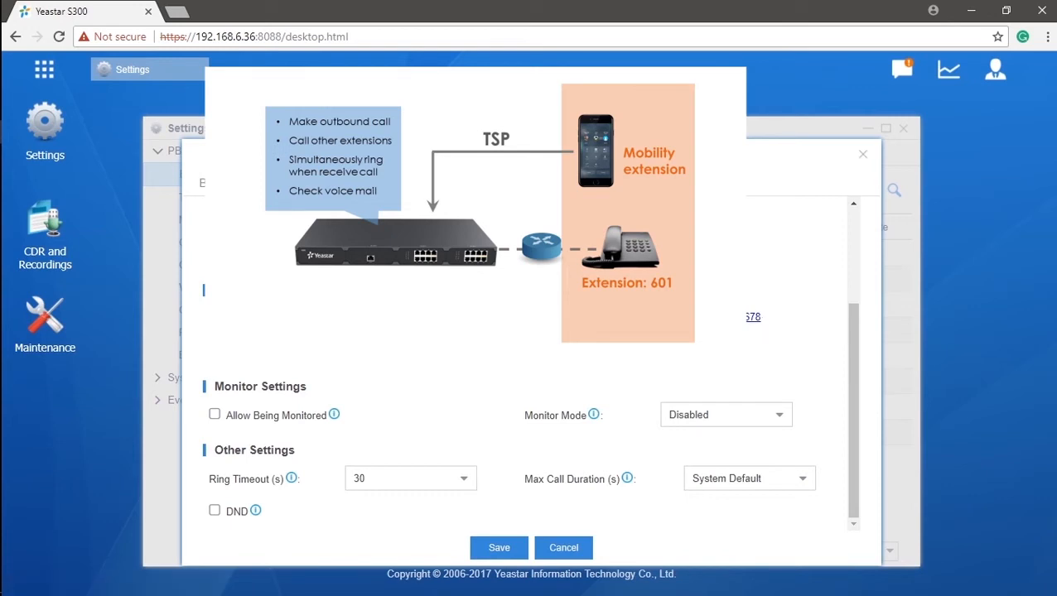
mouse_move(345, 349)
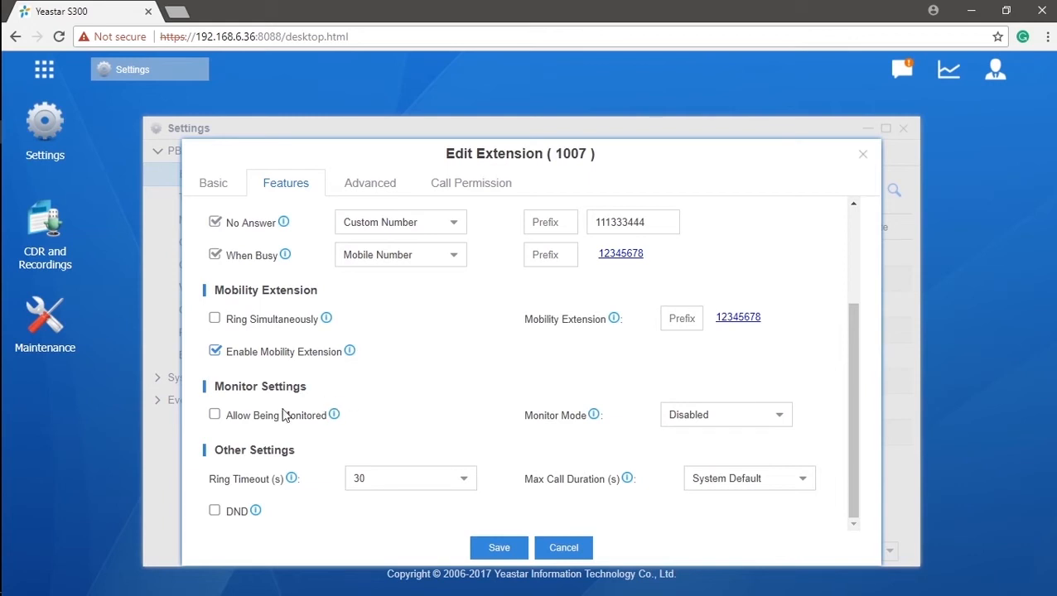
click(216, 416)
- Leave Monitor Mode as Disabled and save extension 1007's settings
click(785, 417)
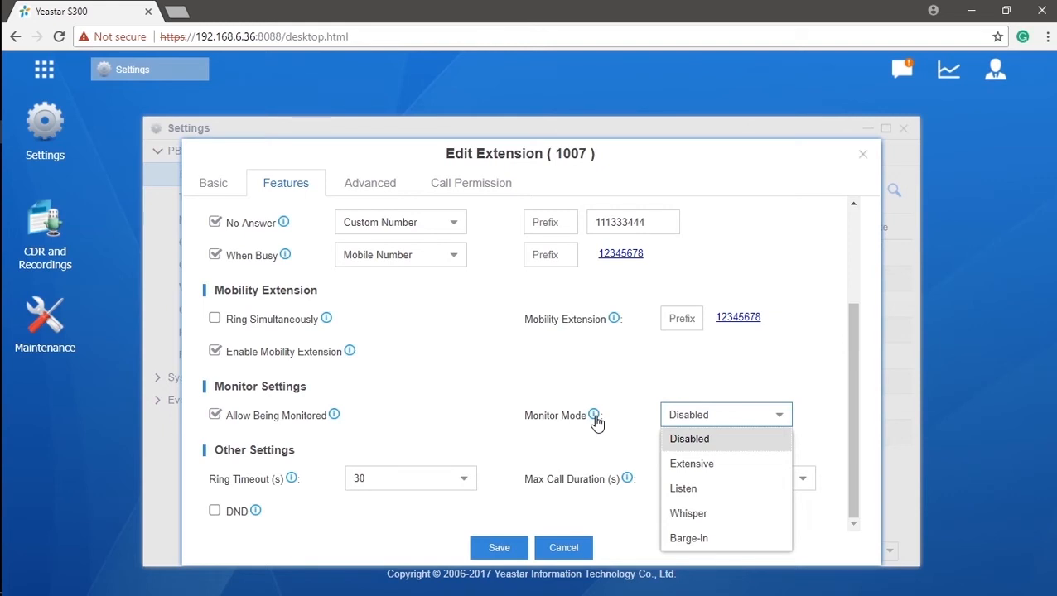
mouse_move(596, 422)
click(505, 453)
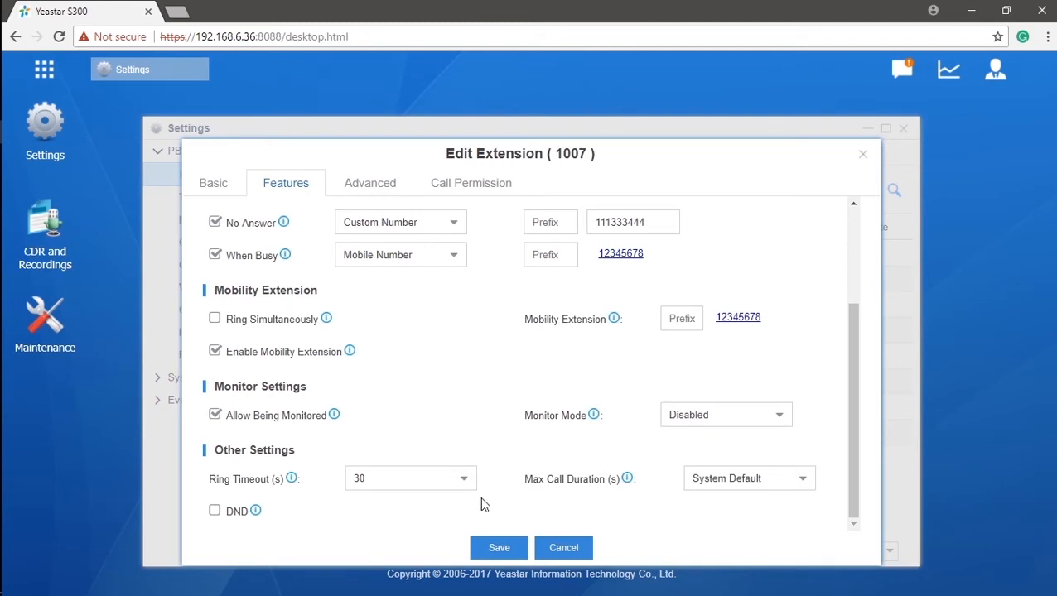
click(501, 550)
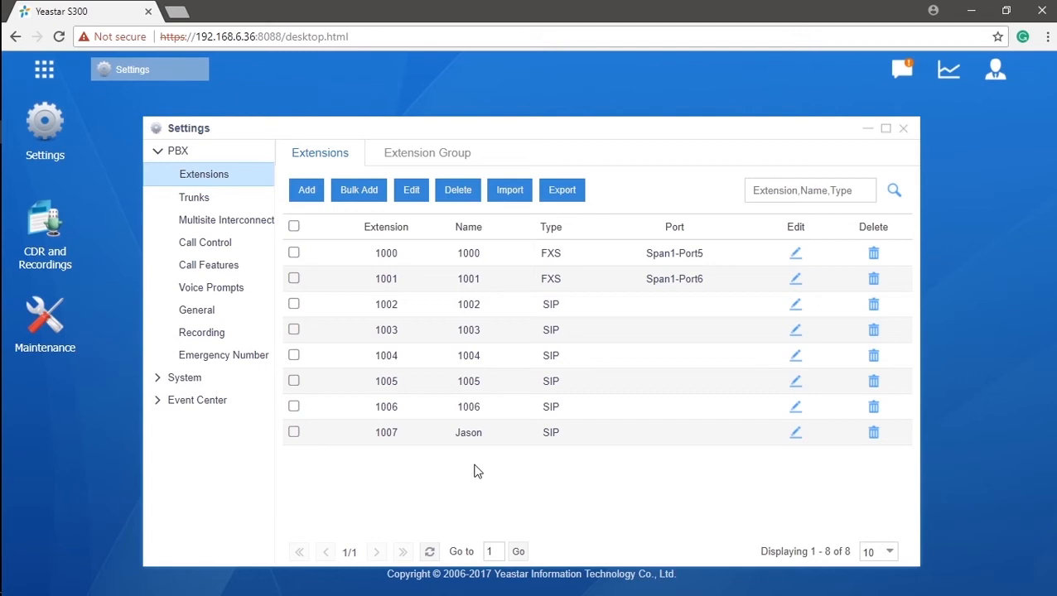
- Cancel a Bulk Add starting at 1008, then export the extensions to extension.csv and open it
click(357, 191)
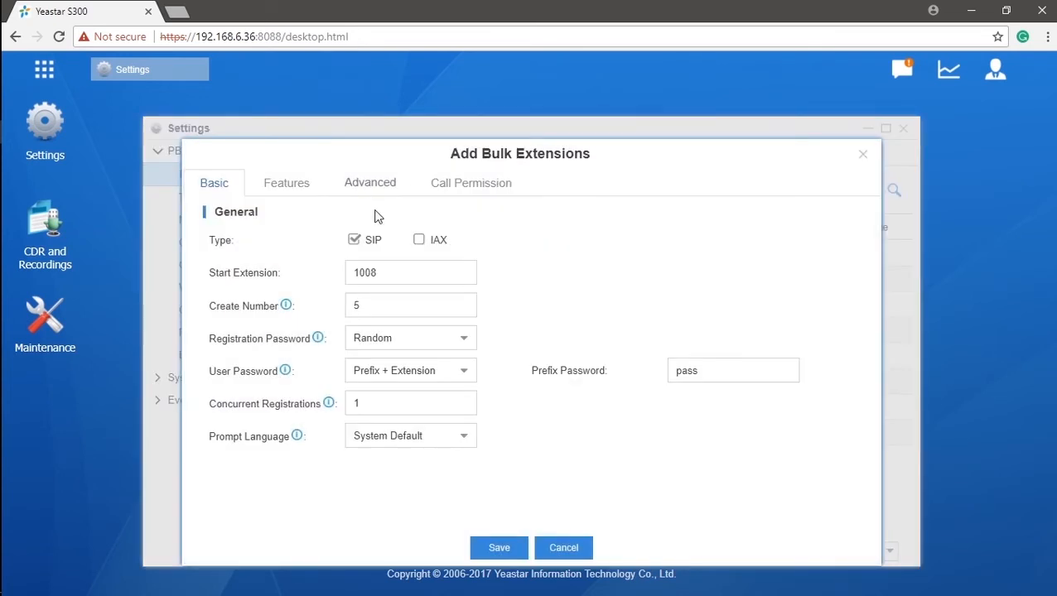
drag(420, 271, 347, 267)
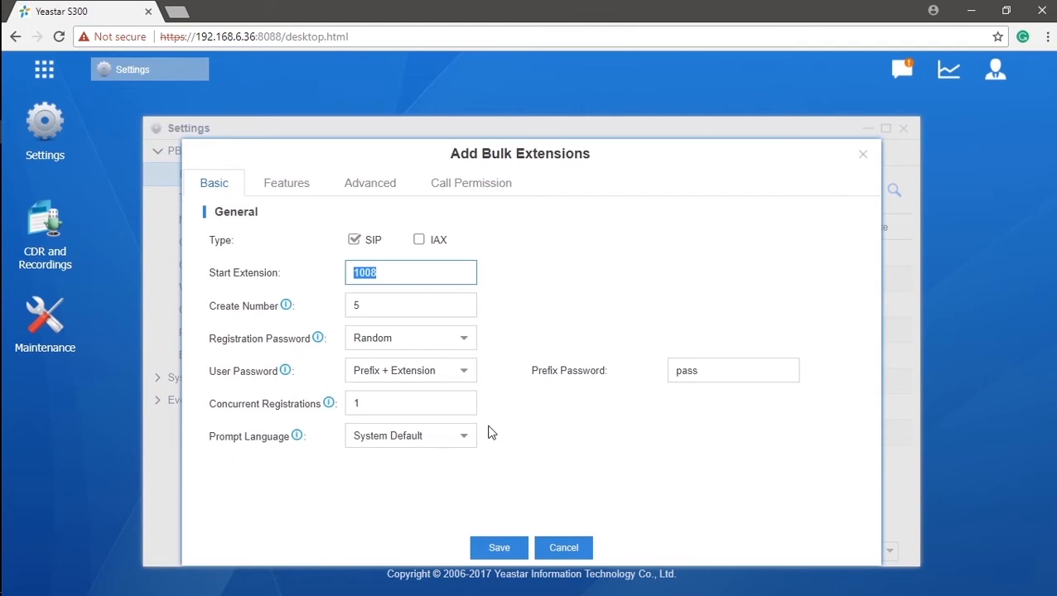
click(568, 550)
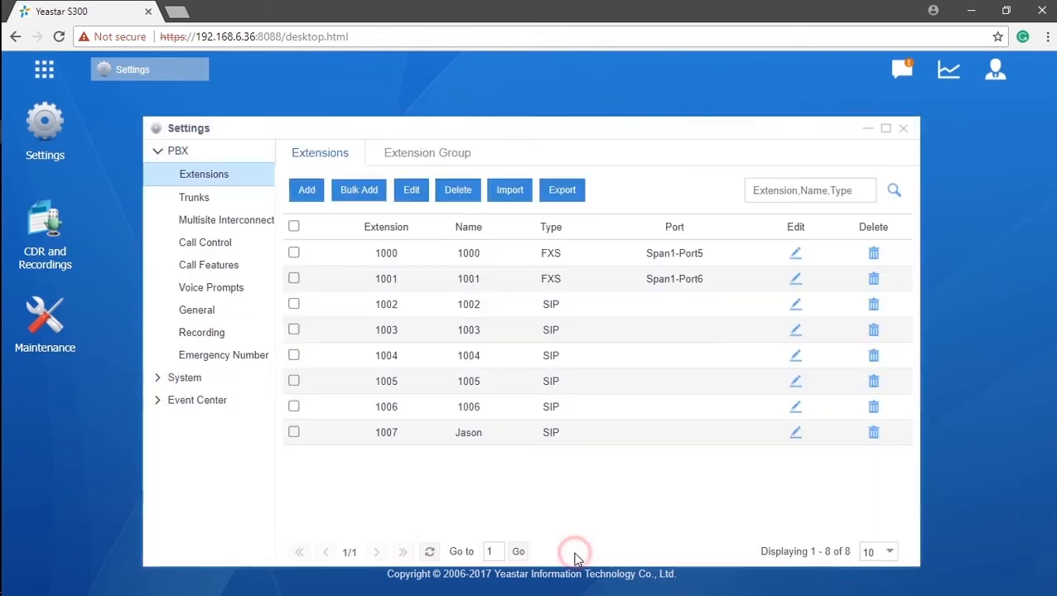
click(562, 196)
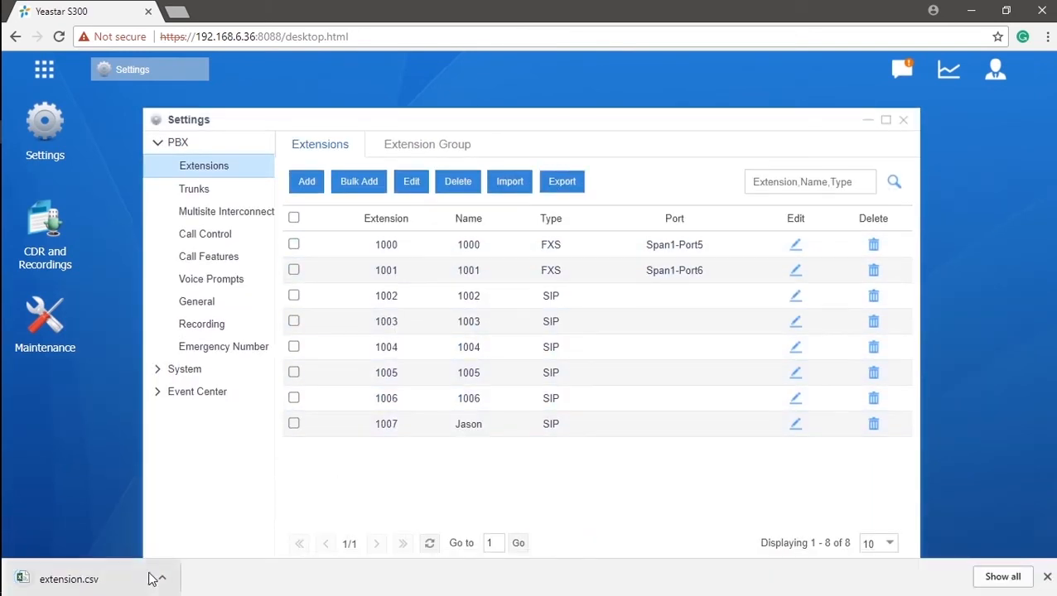
click(163, 577)
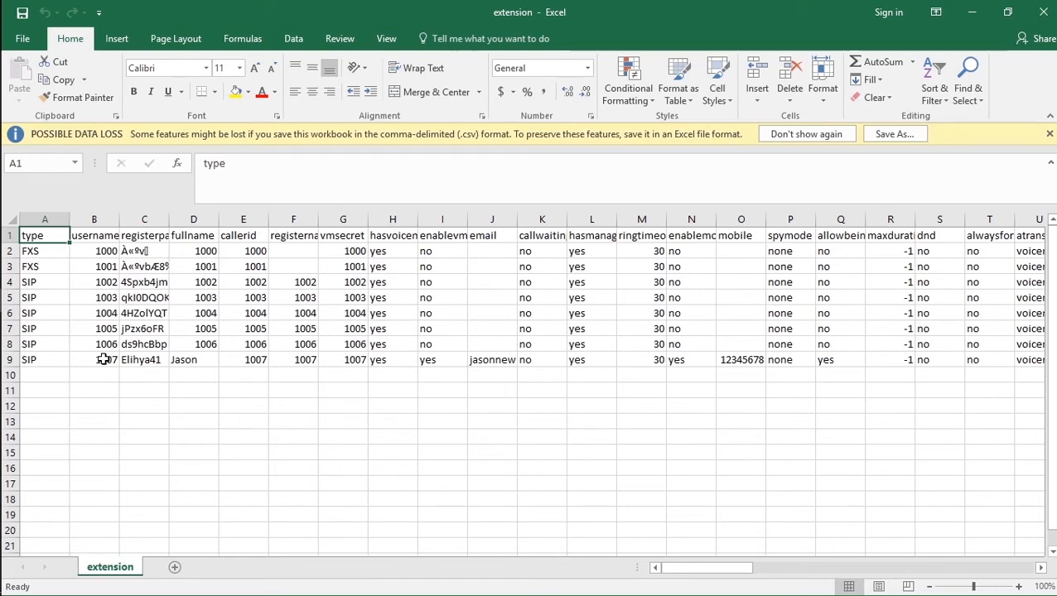
- Close the extension.csv workbook after reviewing the rows for extensions 1000–1007
click(1045, 15)
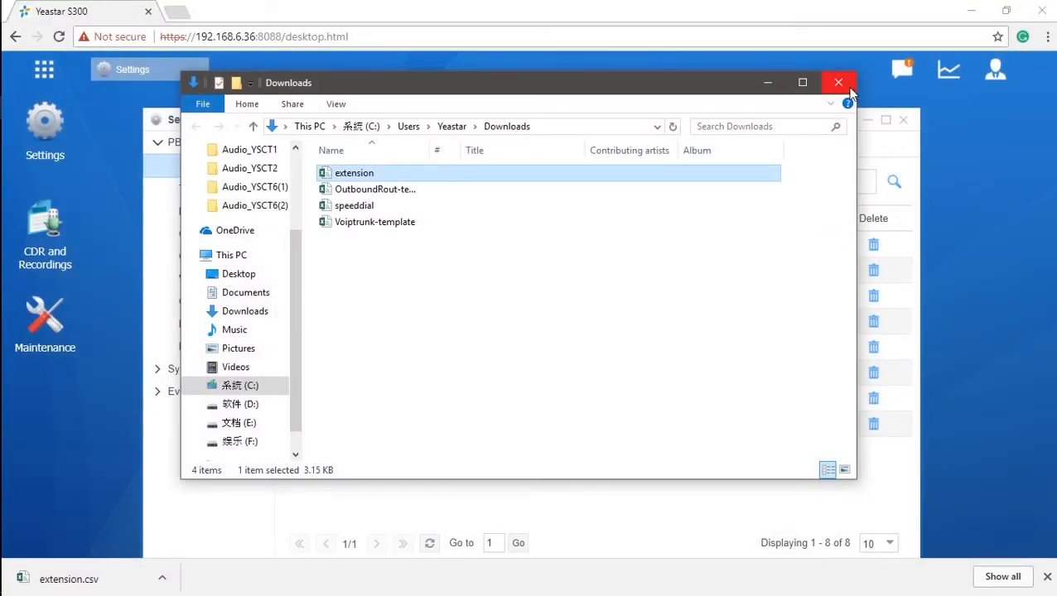
- Close the Downloads folder, browse for an import CSV, then bring up the full app list
click(845, 89)
click(510, 182)
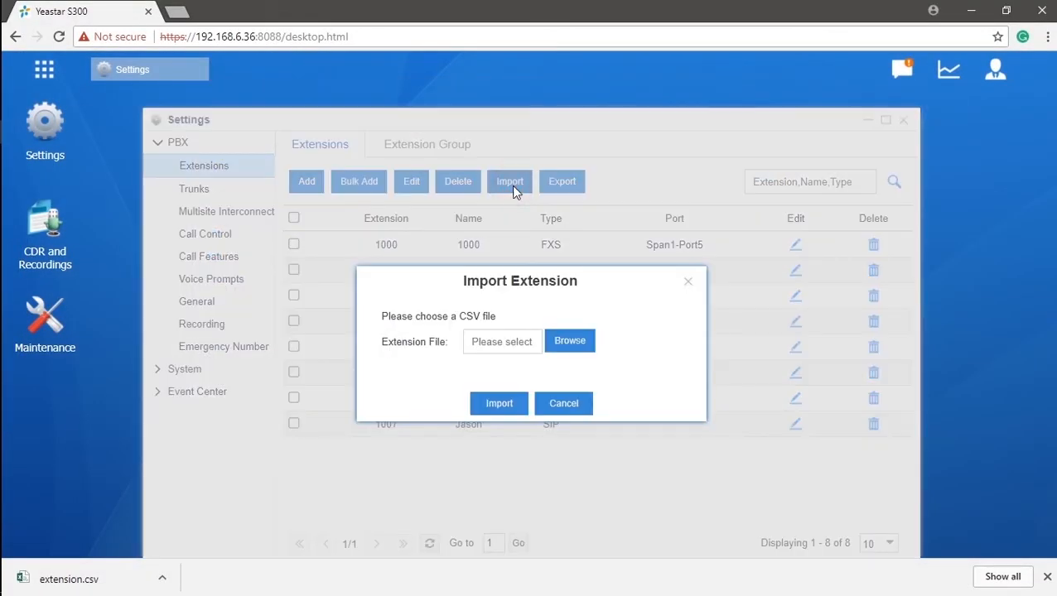
click(566, 344)
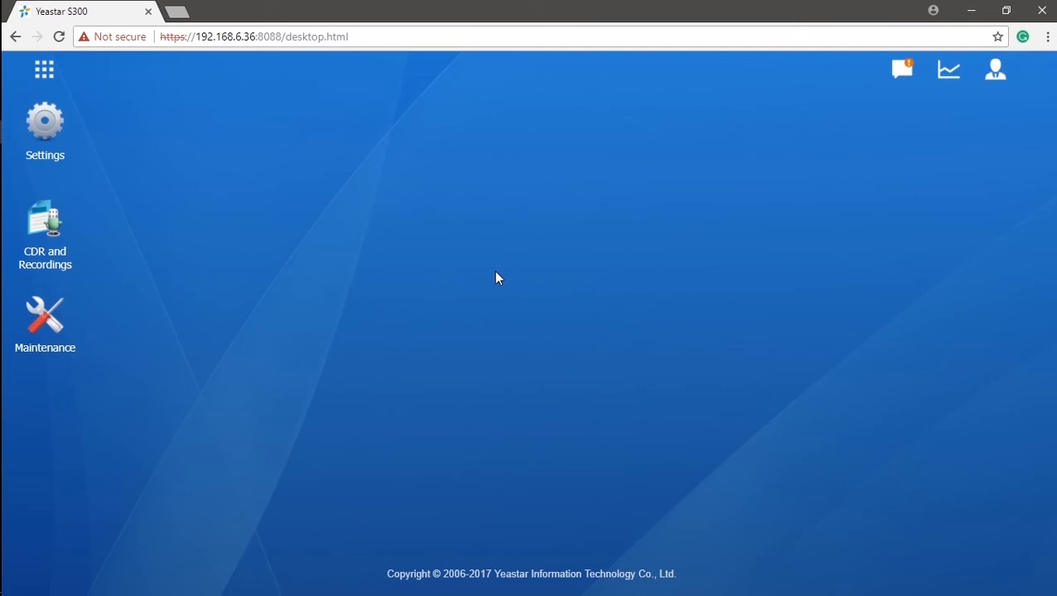
click(43, 71)
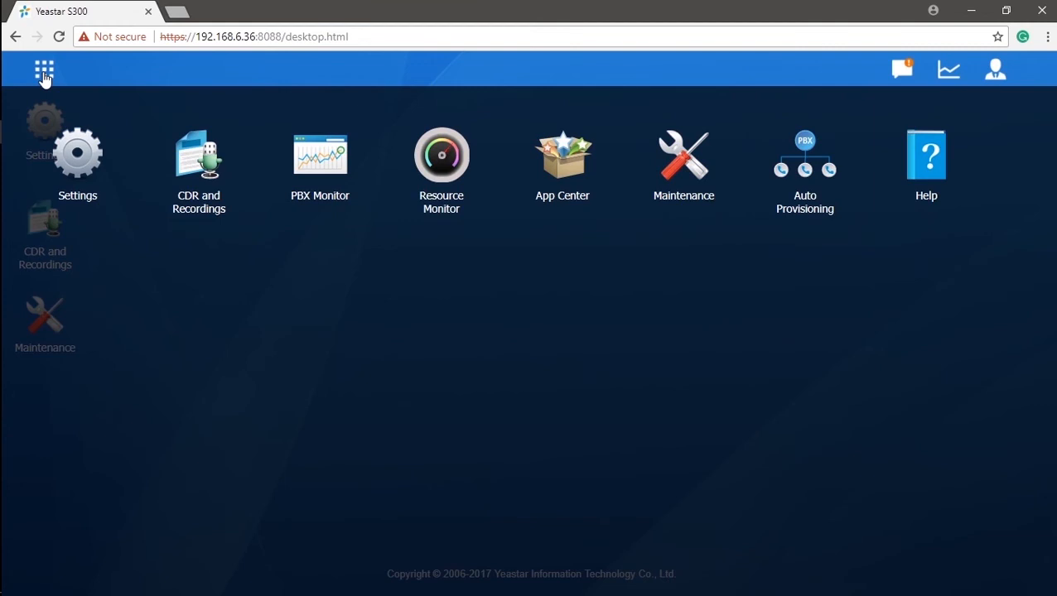
- In Auto Provisioning, select Yealink phones 001565120a13, 00156513de4f, 0015652c2666 and 00156540ade2
click(835, 184)
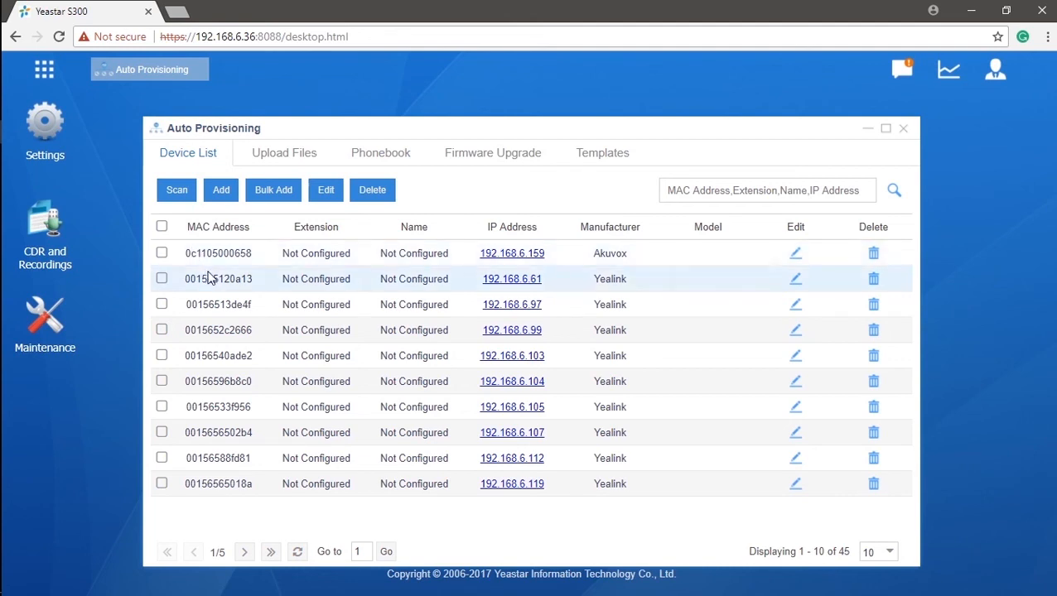
click(162, 278)
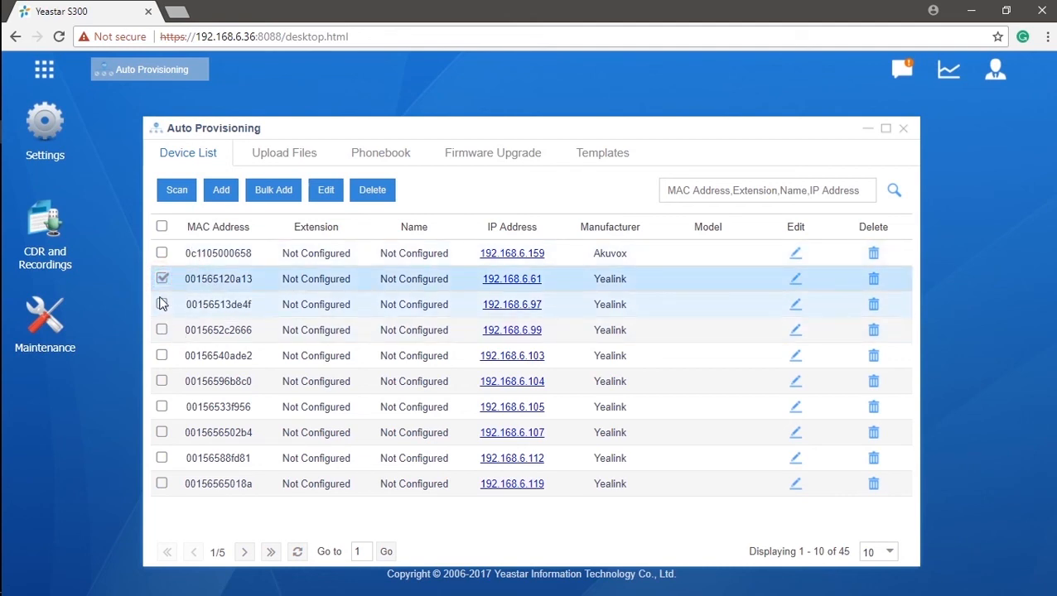
click(161, 304)
click(161, 329)
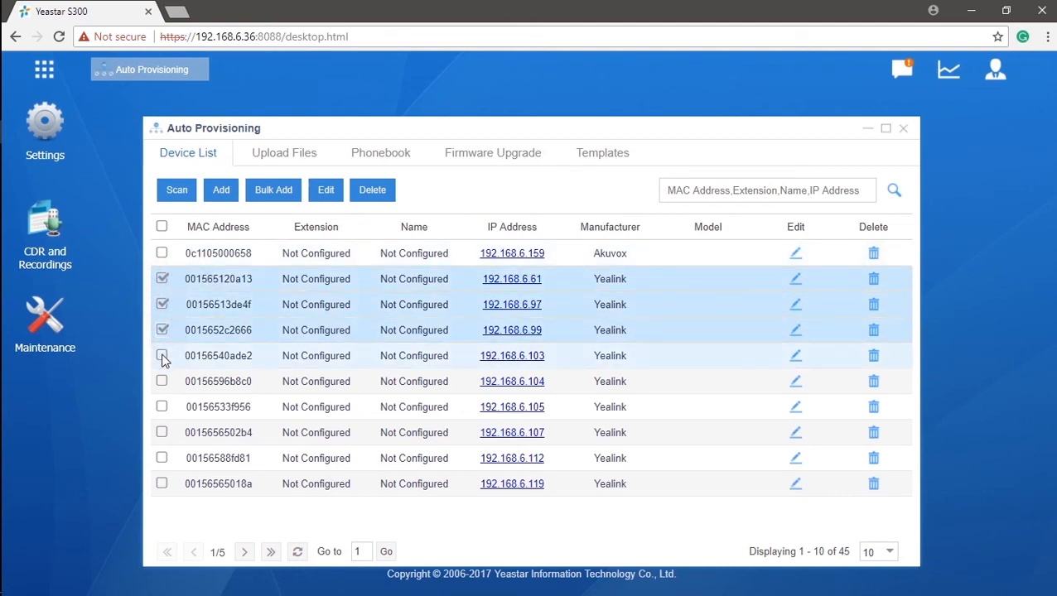
click(161, 355)
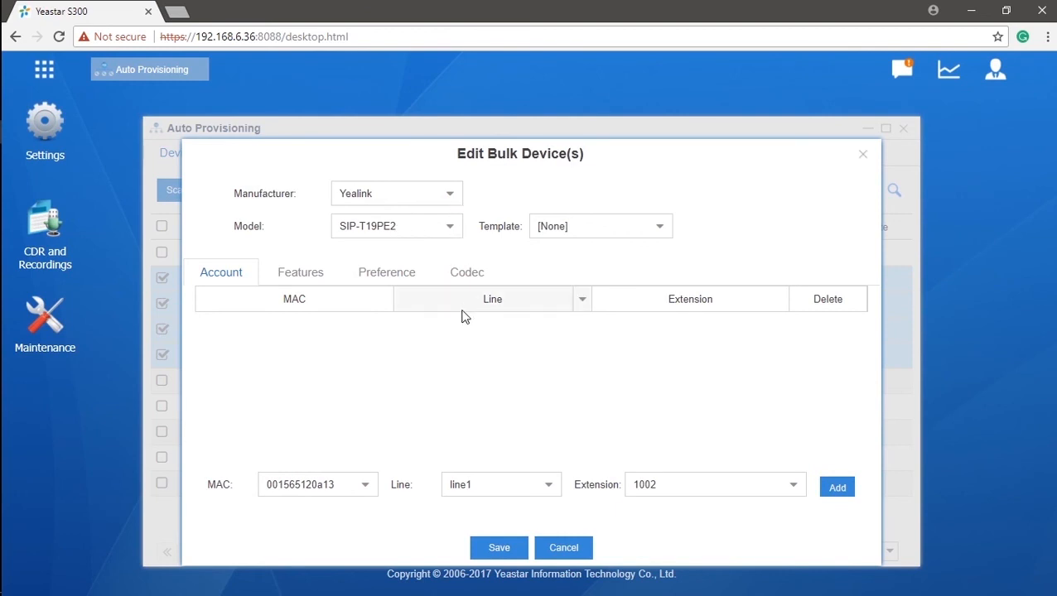
- Assign phone 001565120a13 to extension 1002 and 00156513de4f to extension 1003 on line1
click(366, 493)
click(342, 386)
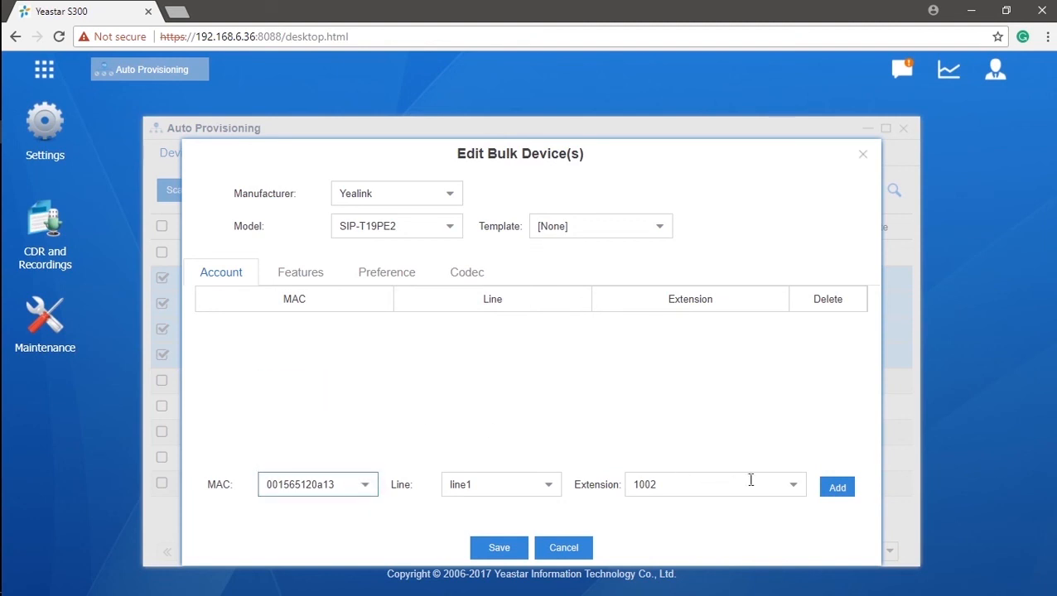
click(827, 492)
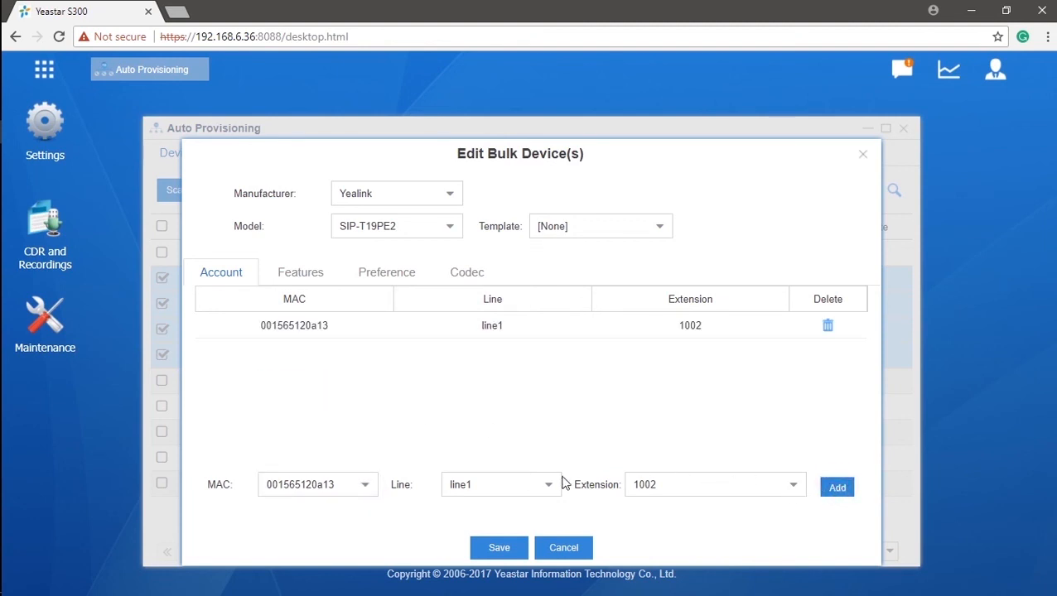
click(367, 490)
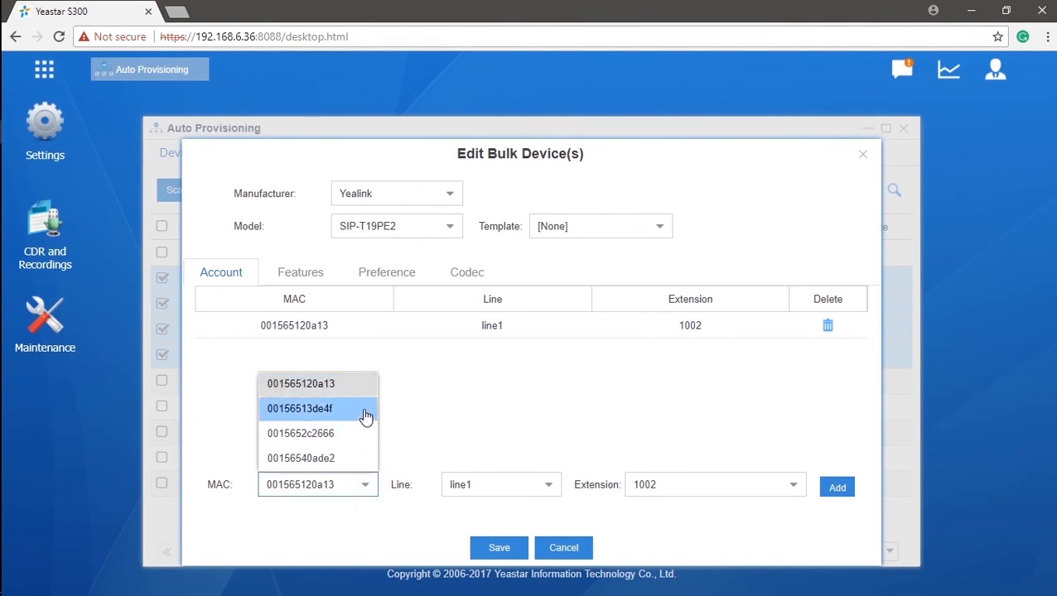
click(365, 416)
click(794, 487)
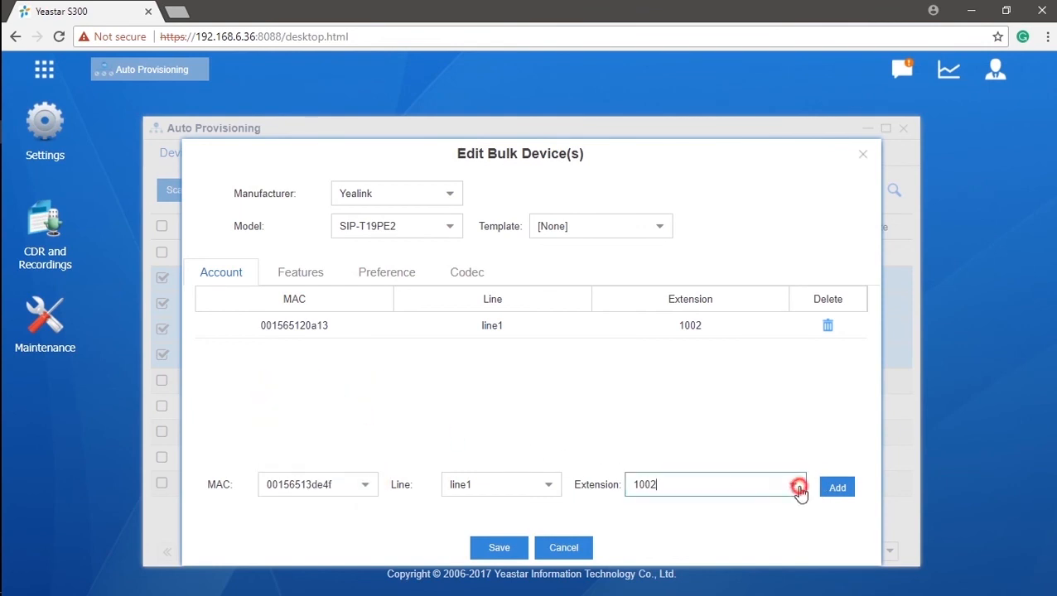
click(783, 360)
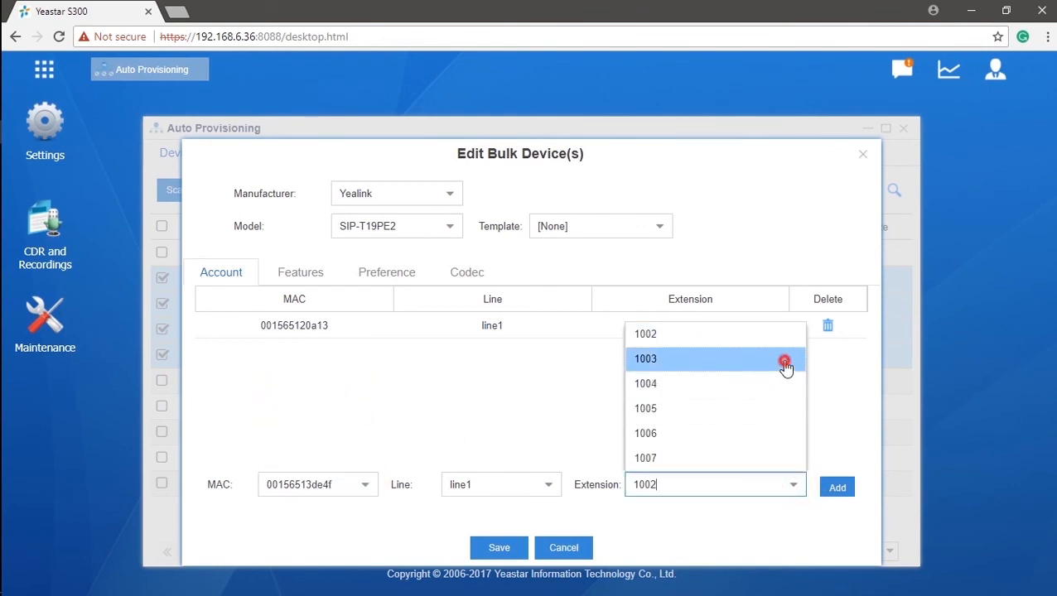
click(844, 491)
- Assign 0015652c2666 to extension 1004 and 00156540ade2 to 1005, then save all four assignments
click(366, 490)
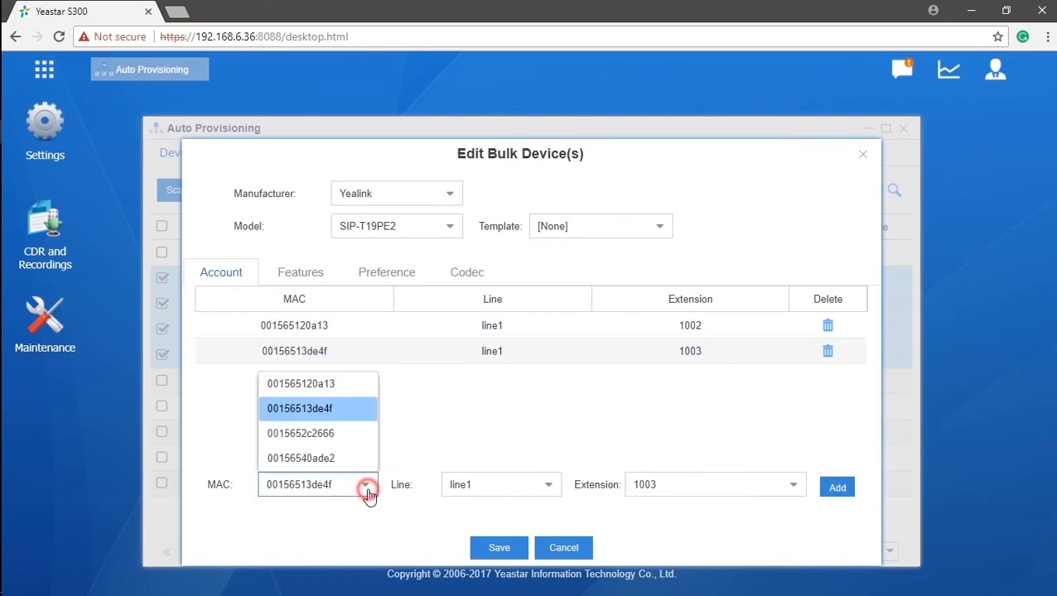
click(347, 439)
click(793, 488)
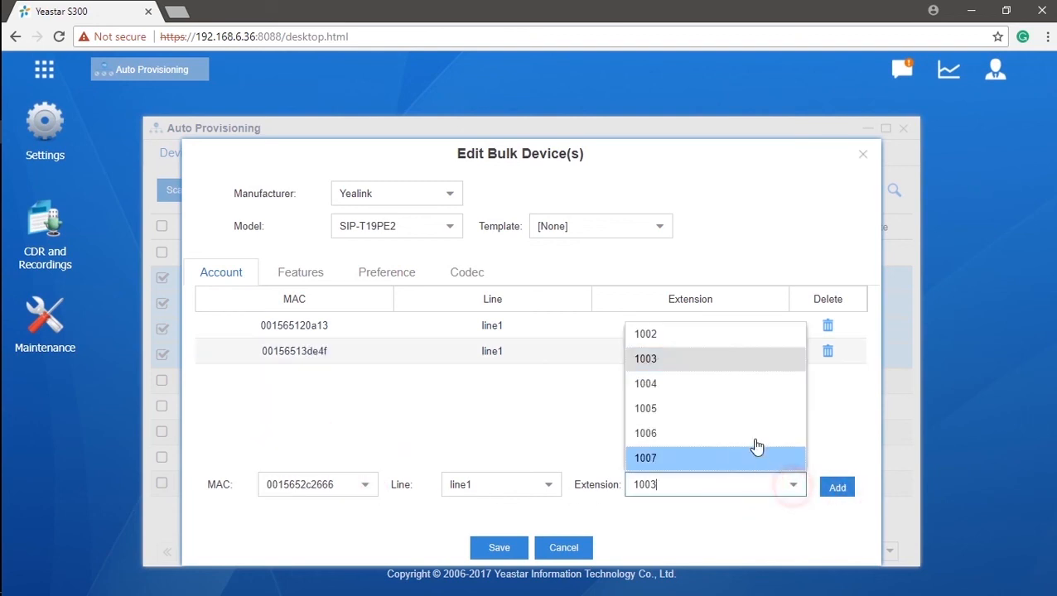
click(758, 385)
click(837, 488)
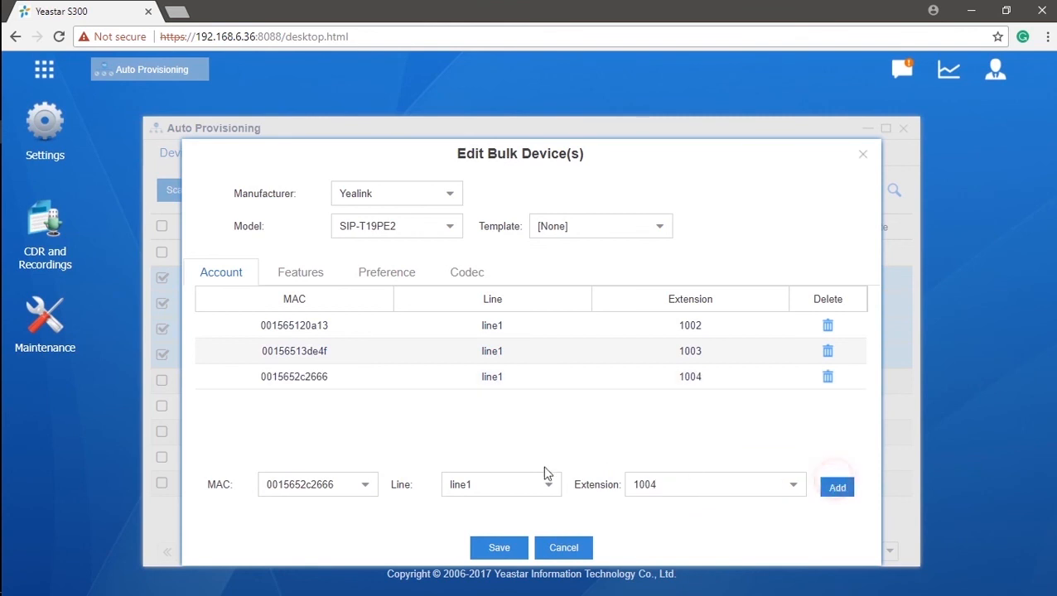
click(366, 488)
click(365, 463)
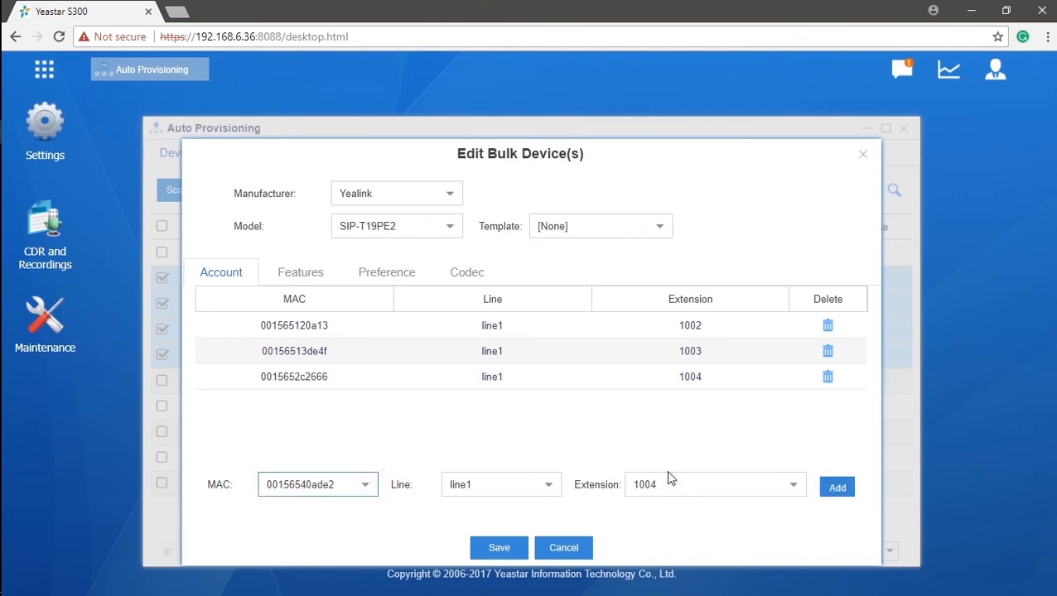
click(790, 494)
click(746, 414)
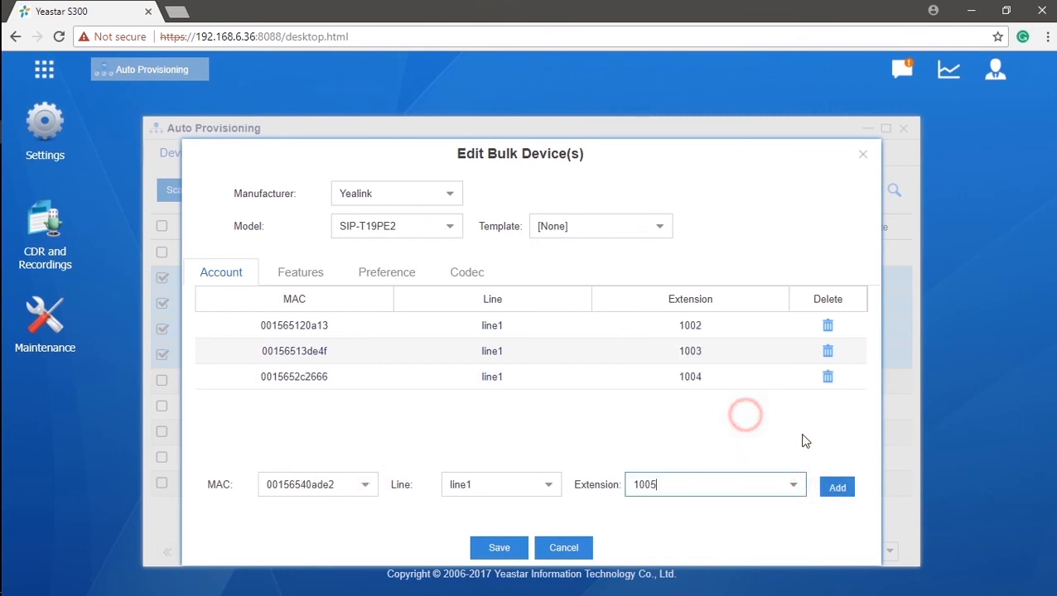
click(835, 490)
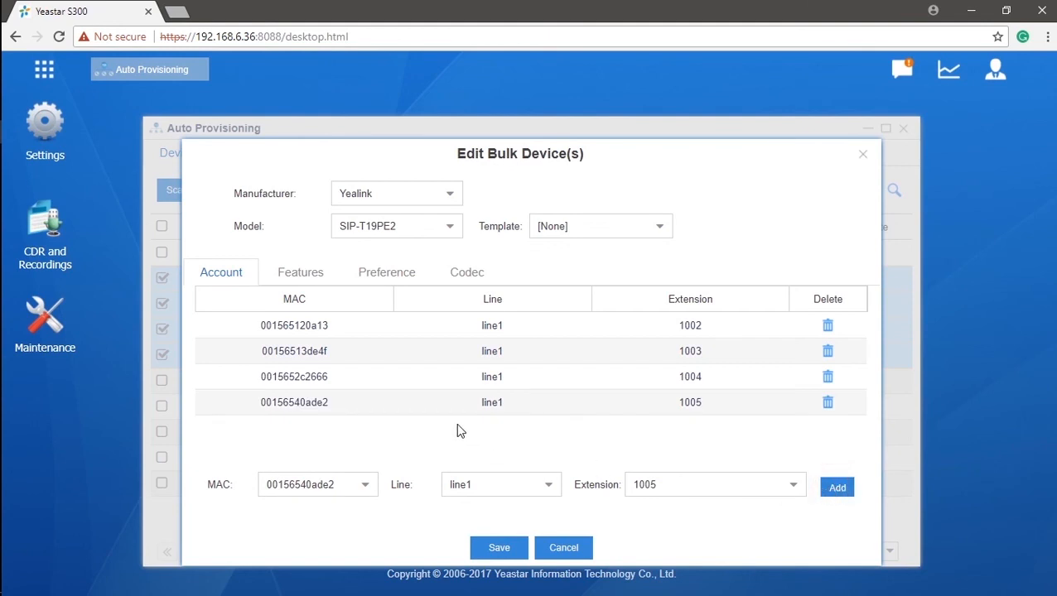
click(502, 550)
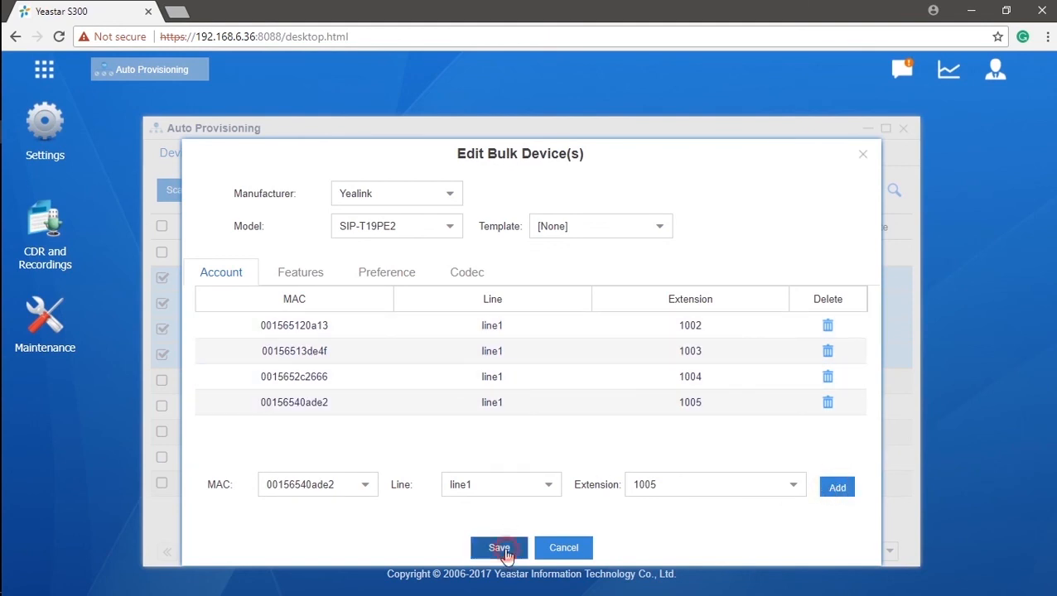